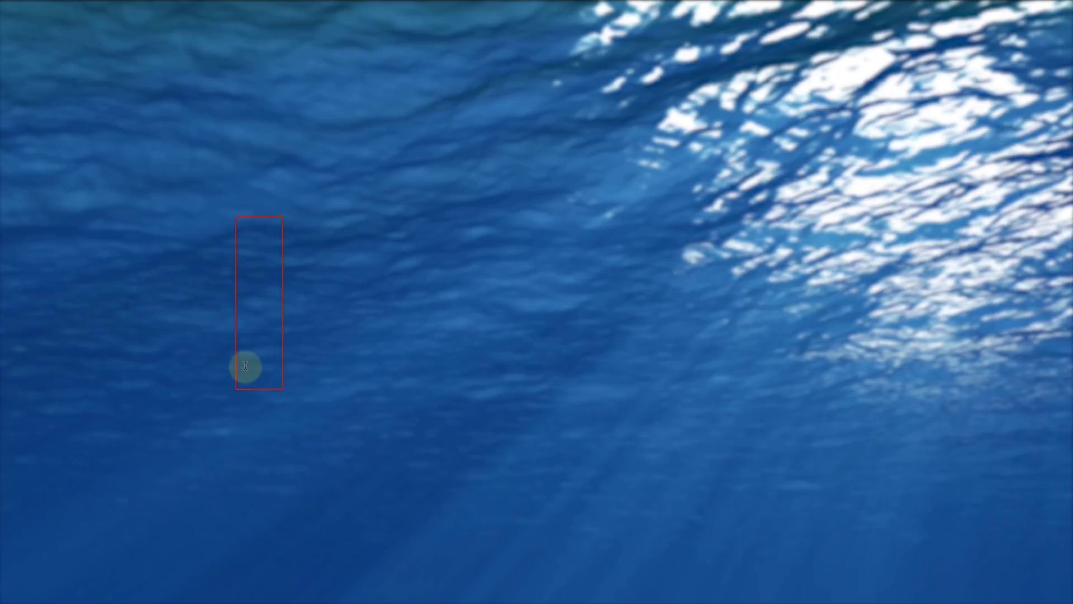
Step: Enter the title text UNDERWATER over the water clip and apply the Roughen Edges effect to it
type("UNDERWAT")
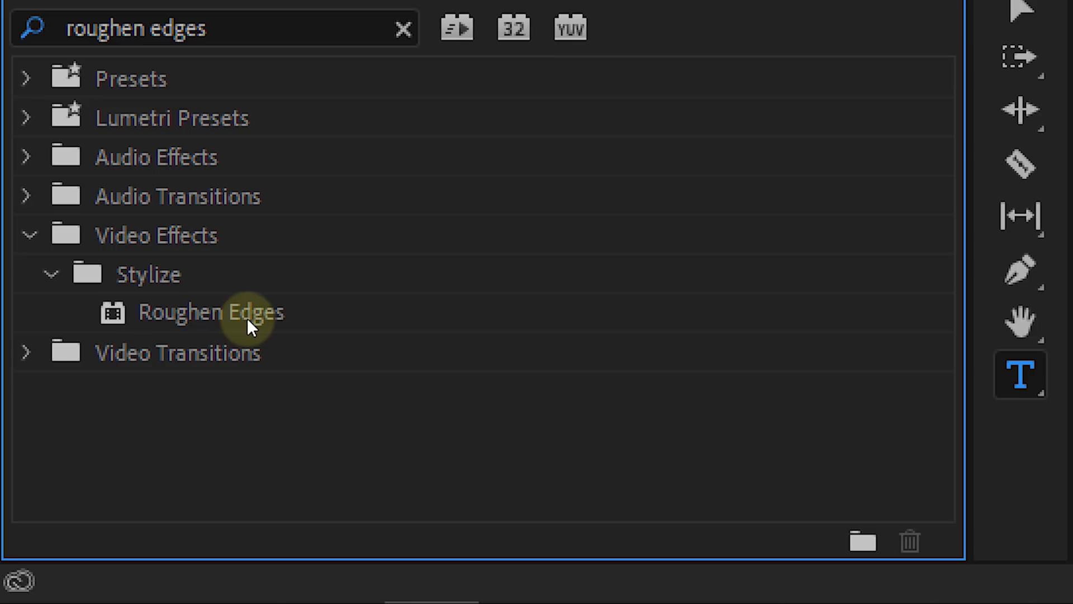
left_click(246, 322)
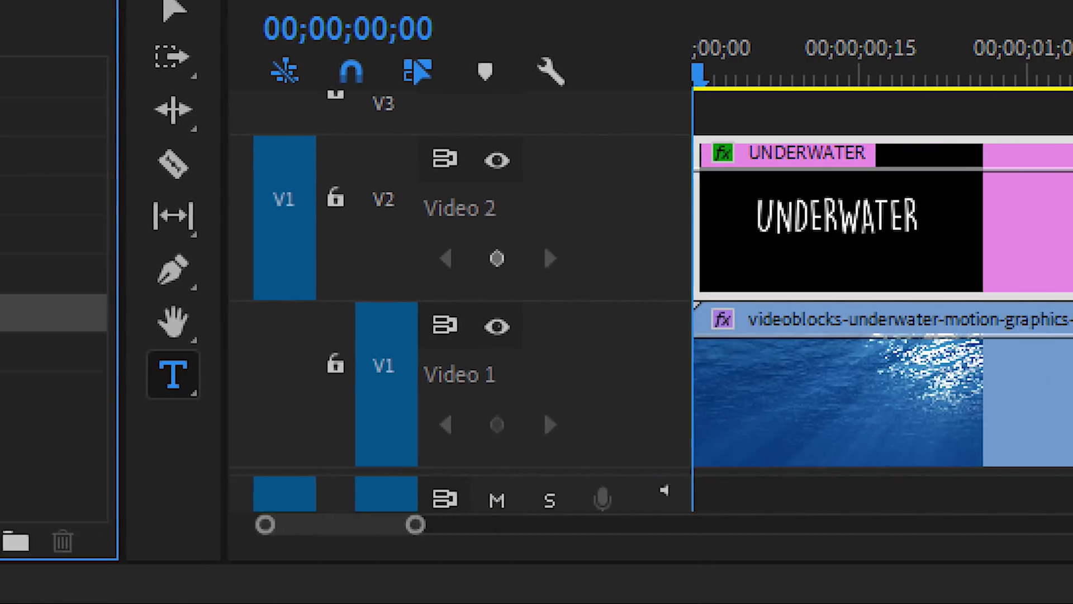
left_click_drag(56, 313, 906, 224)
left_click_drag(681, 224, 678, 219)
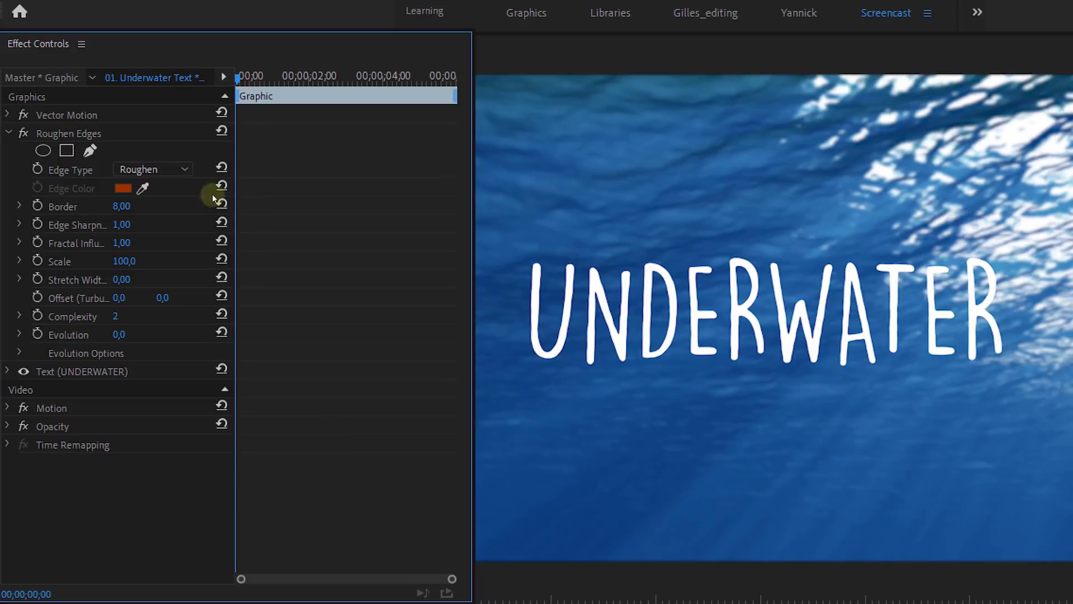
Step: Set the title's Roughen Edges to edge type Spiky, border 34 and edge sharpness 0,1
left_click(178, 171)
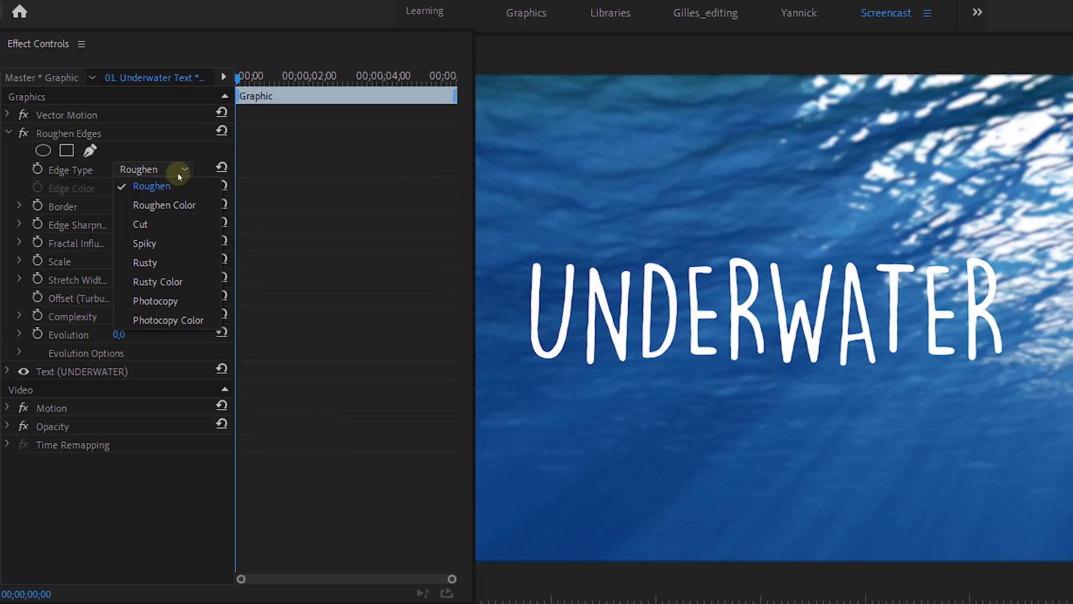
left_click(185, 237)
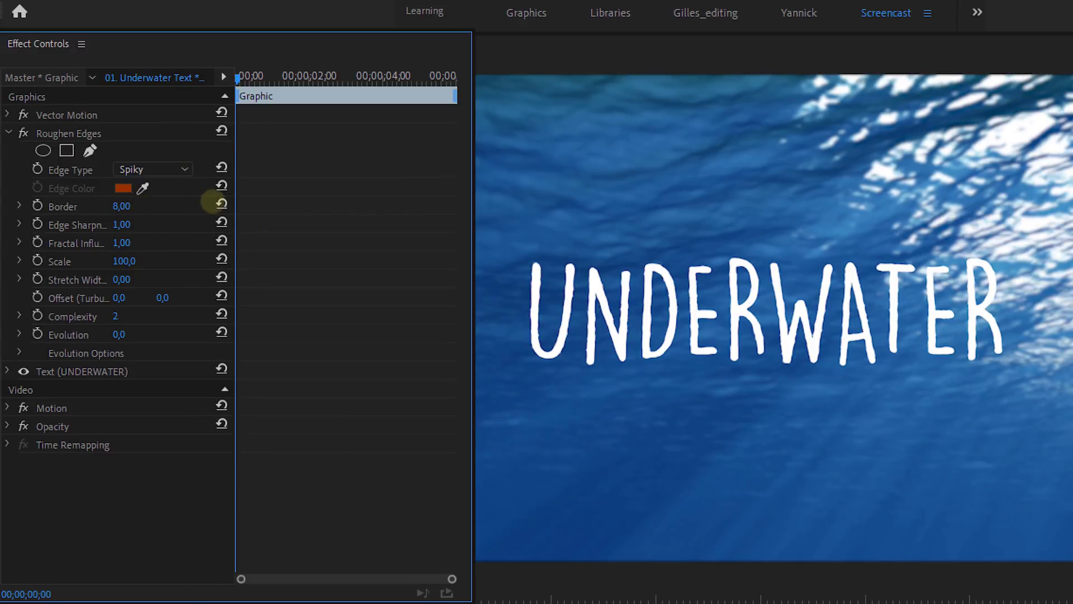
left_click_drag(326, 199, 309, 200)
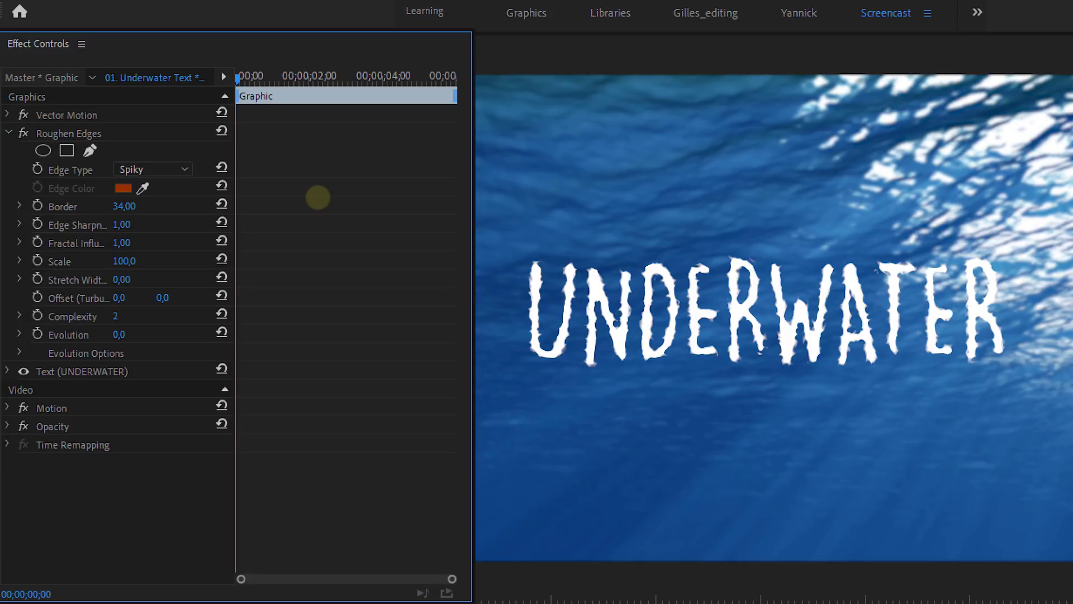
left_click_drag(317, 198, 318, 197)
type("0,1")
key("Return")
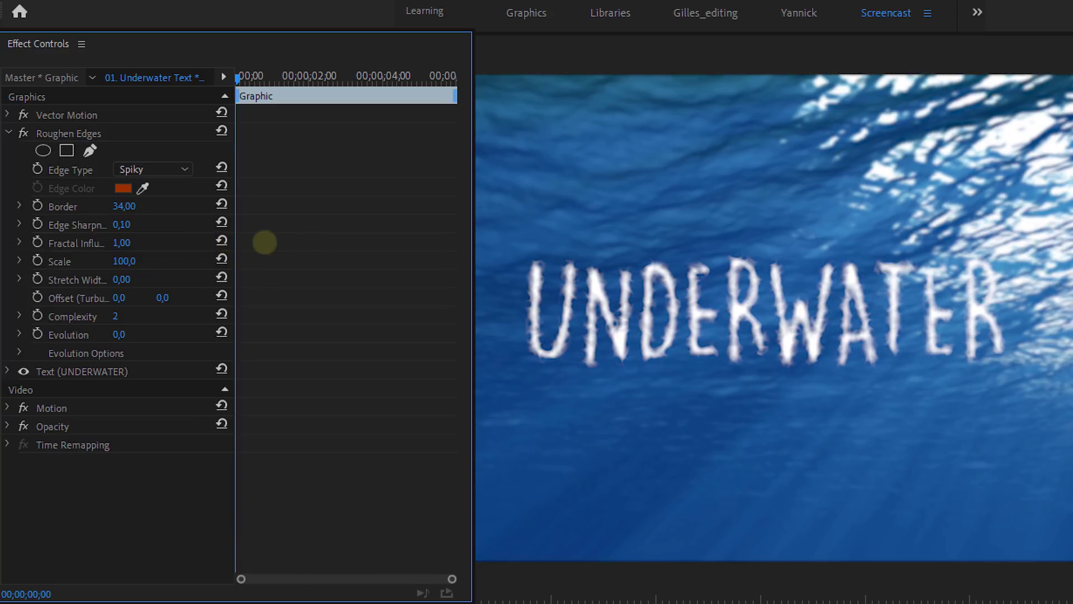
Step: Set the Roughen Edges scale to 169 and animate Evolution from 0 at the start to 341,1° at 00;00;05;22
left_click_drag(329, 240, 398, 232)
left_click(37, 333)
left_click_drag(336, 72, 449, 79)
left_click_drag(121, 334, 436, 290)
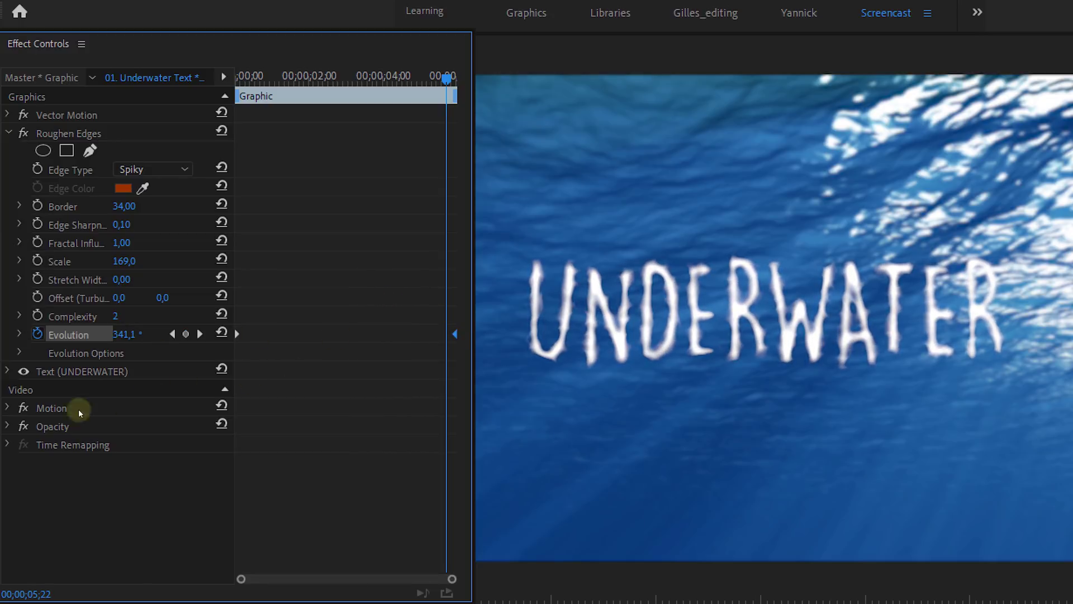
Step: Open the blend mode choices in the UNDERWATER title's opacity settings
left_click(7, 426)
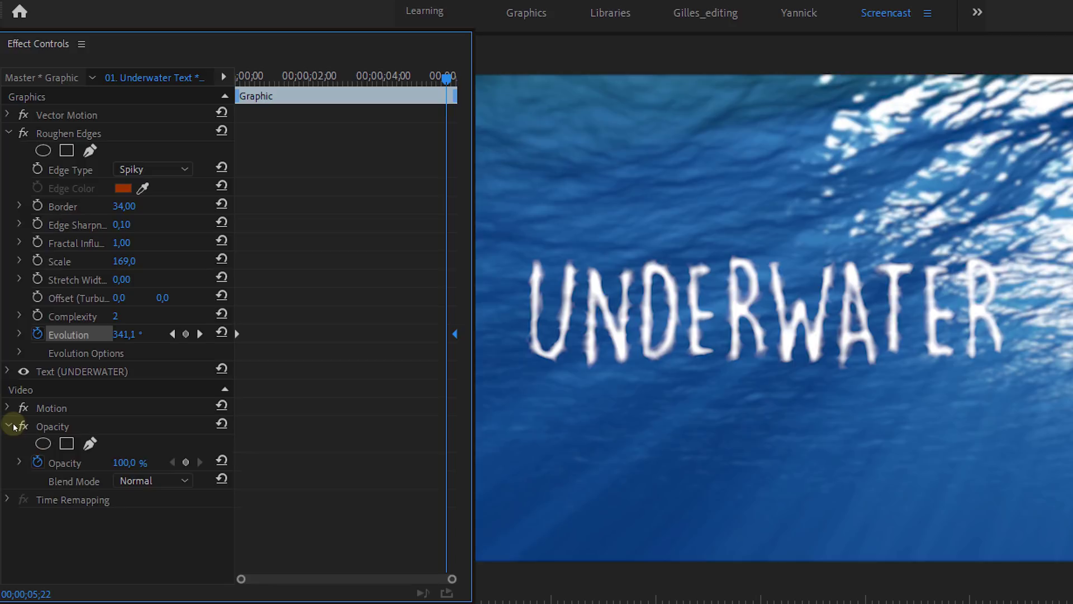
left_click(131, 480)
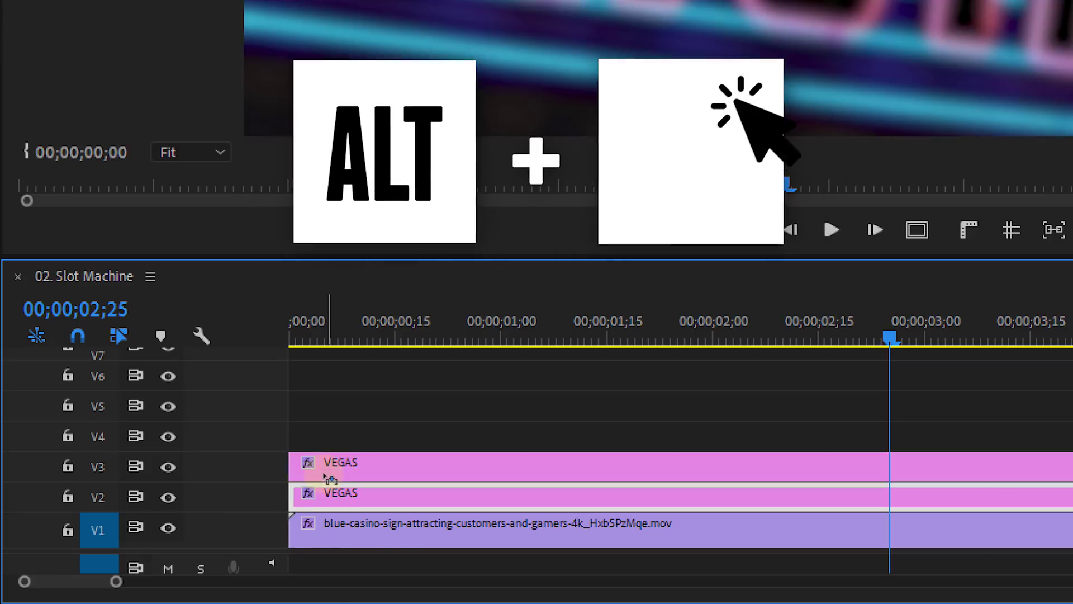
Step: Duplicate the VEGAS title up to track V6 and hide tracks V3 to V6
left_click_drag(329, 478, 312, 376)
left_click(168, 375)
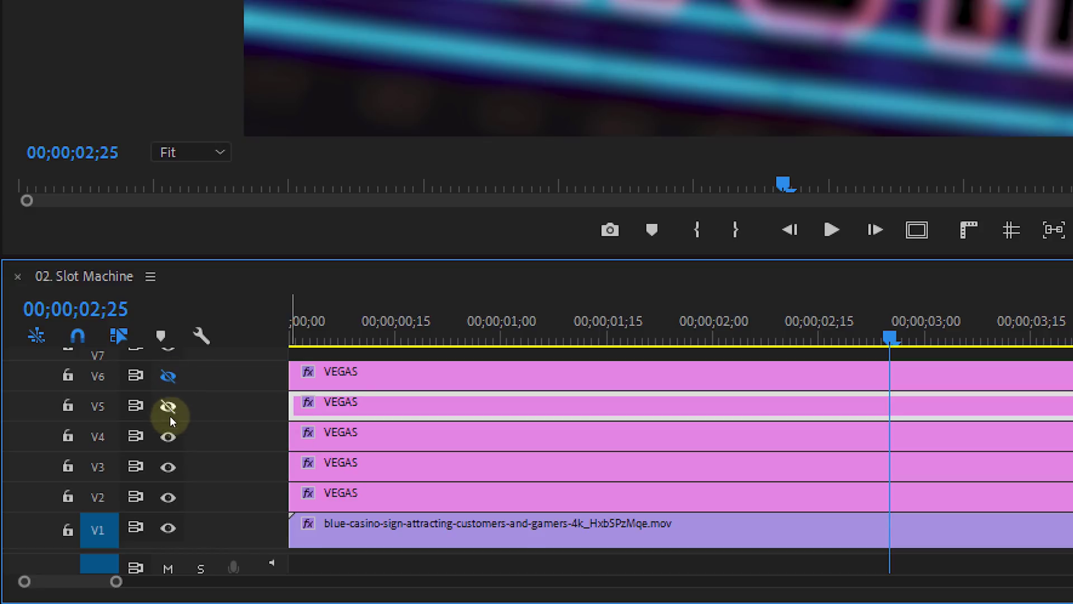
left_click(169, 466)
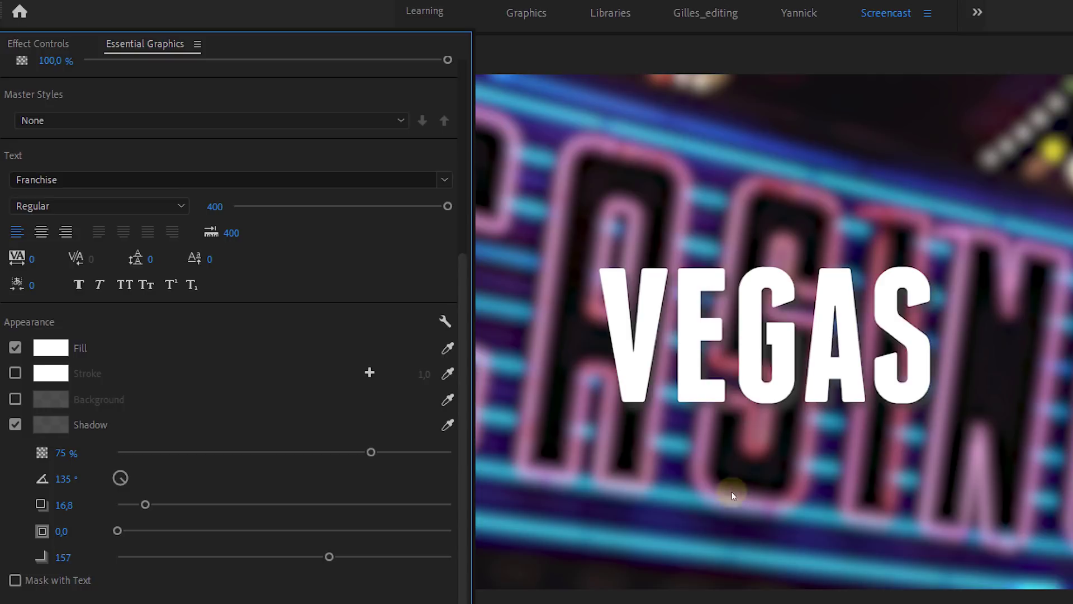
Step: Turn off the fill of the letters EGAS in the V2 title, keeping only the V filled
double_click(745, 394)
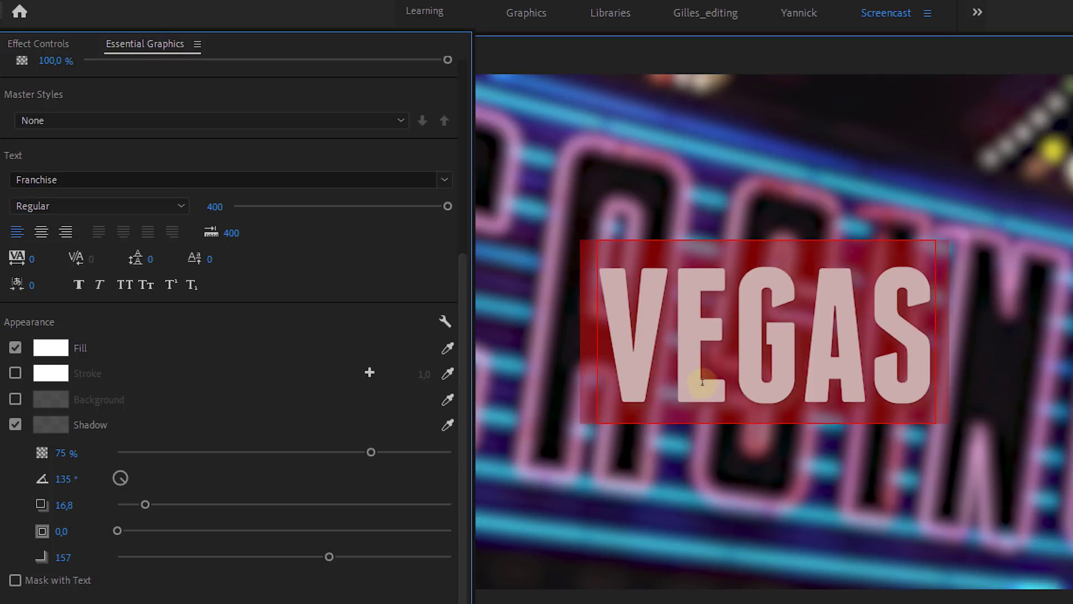
left_click(675, 369)
left_click(950, 358, "shift")
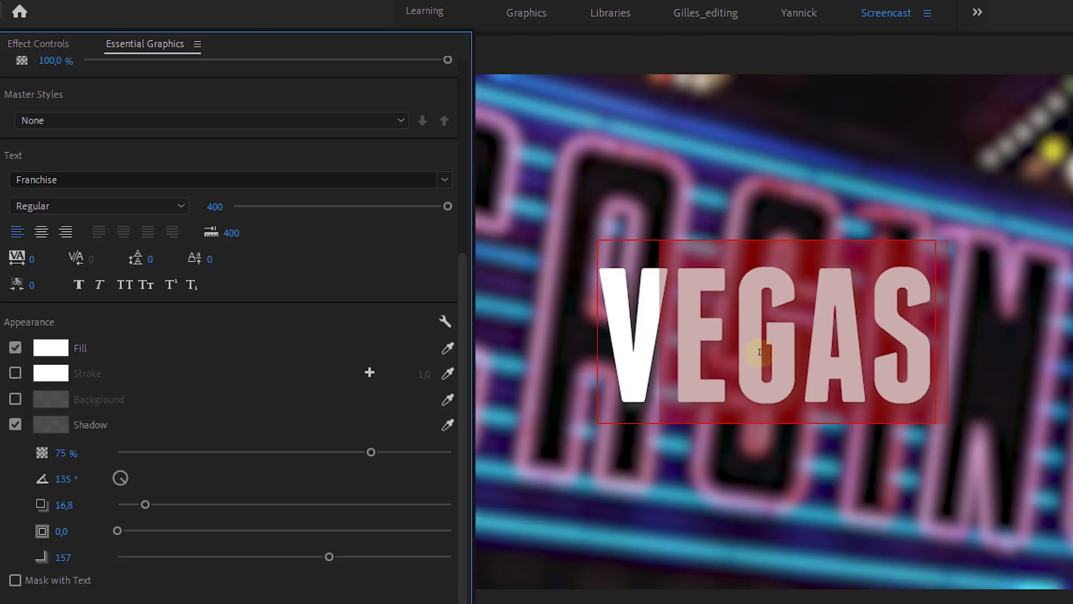
left_click(15, 348)
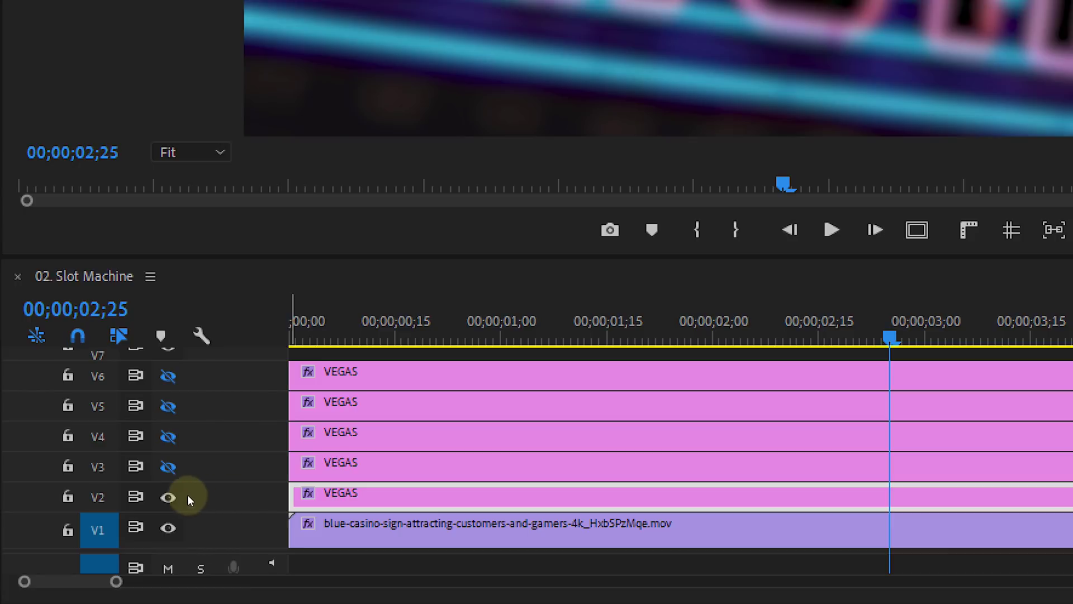
Step: Show track V3 instead of V2 and turn off the fill of every letter except E in its title
left_click(167, 496)
left_click(168, 467)
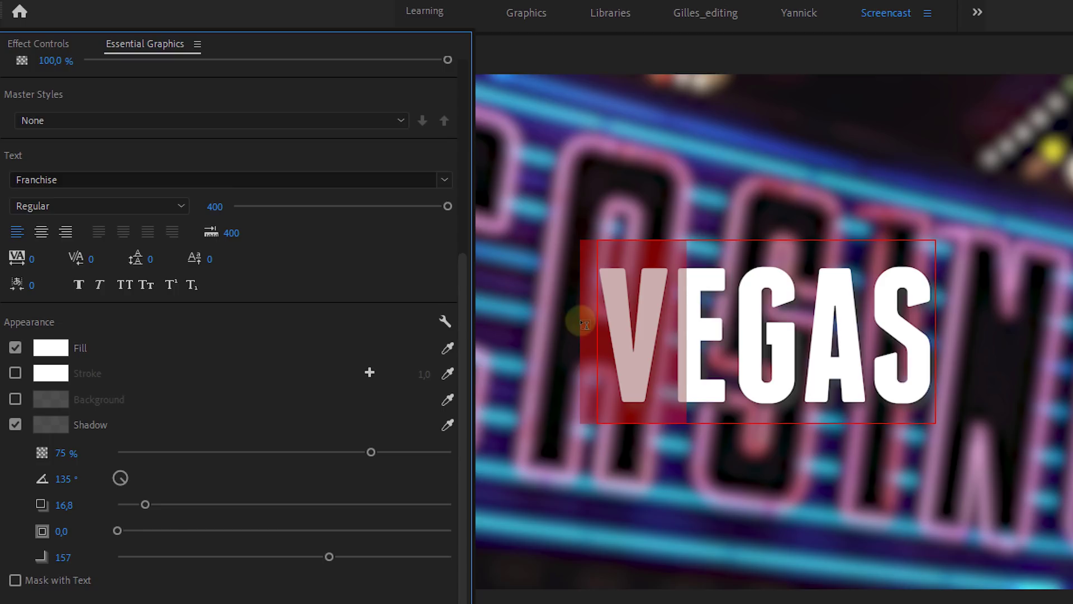
left_click(15, 347)
left_click(604, 335)
left_click_drag(722, 333, 1039, 328)
left_click(15, 347)
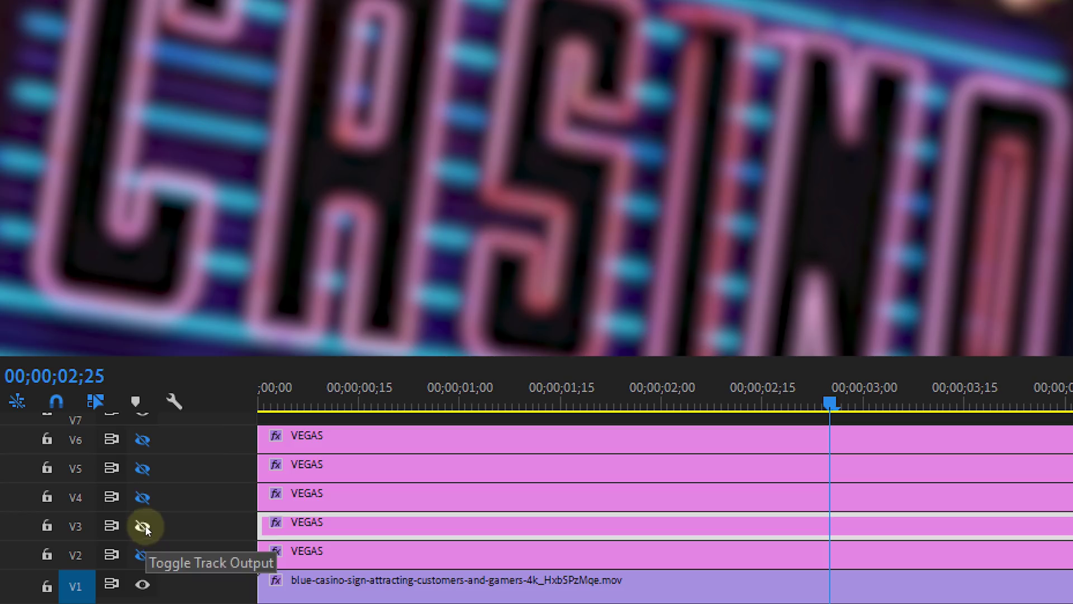
Step: Show track V4 and turn off the fill of every letter except G in its VEGAS title
left_click(142, 497)
left_click_drag(502, 174, 254, 161)
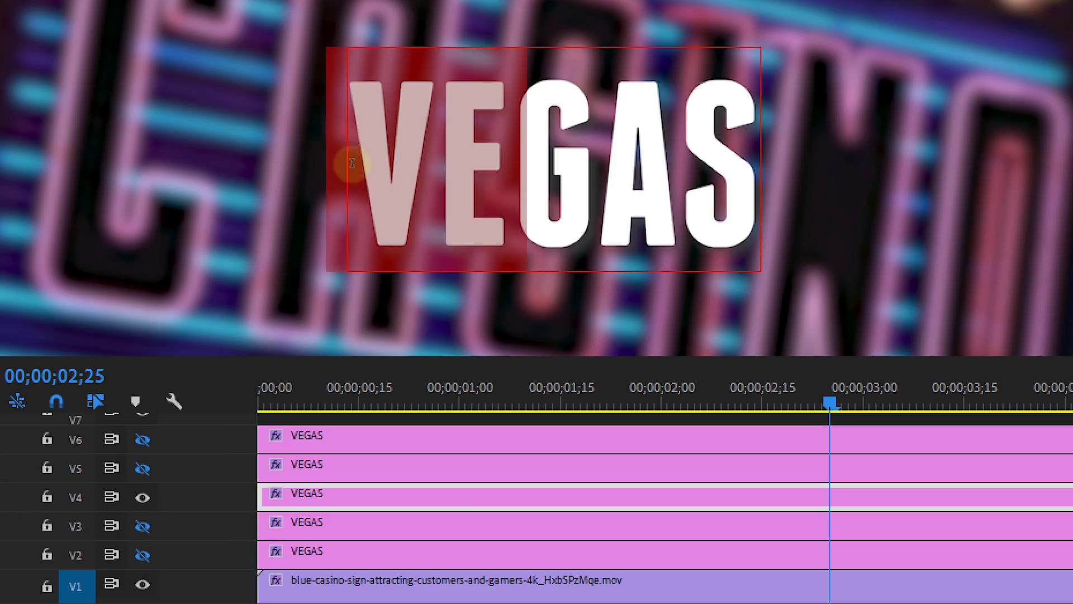
left_click_drag(611, 136, 815, 144)
Step: Show track V5 instead of V4 and turn off the fill of every letter except A in its title
left_click(143, 497)
left_click(142, 468)
left_click(323, 472)
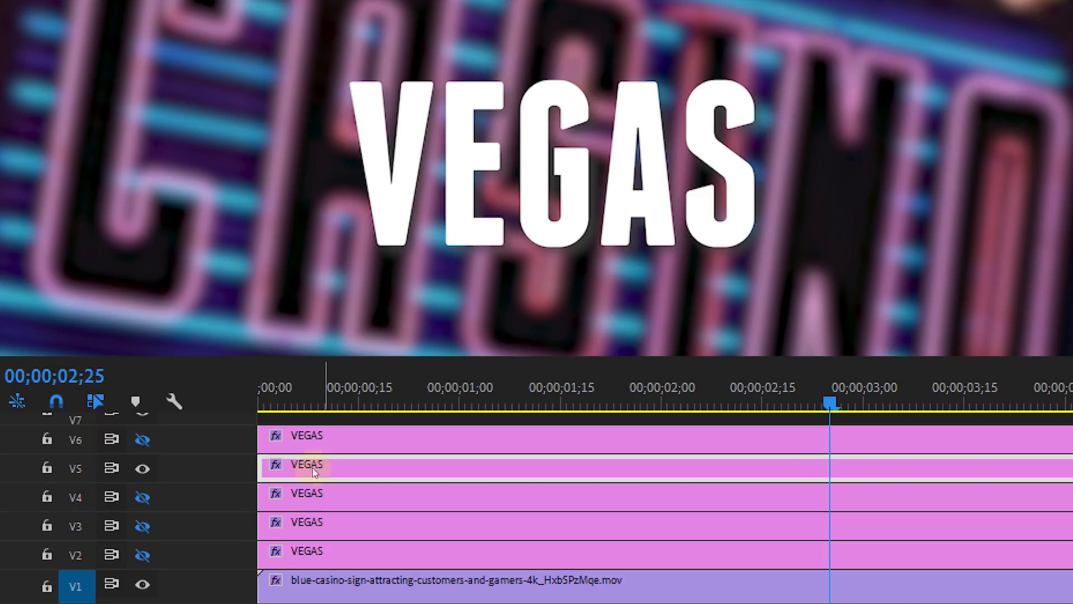
left_click_drag(597, 152, 307, 148)
left_click_drag(762, 142, 282, 129)
Step: Keep only the letter S filled in the V6 title and make tracks V2 to V6 all visible
left_click(391, 438)
left_click(143, 439)
left_click(143, 467)
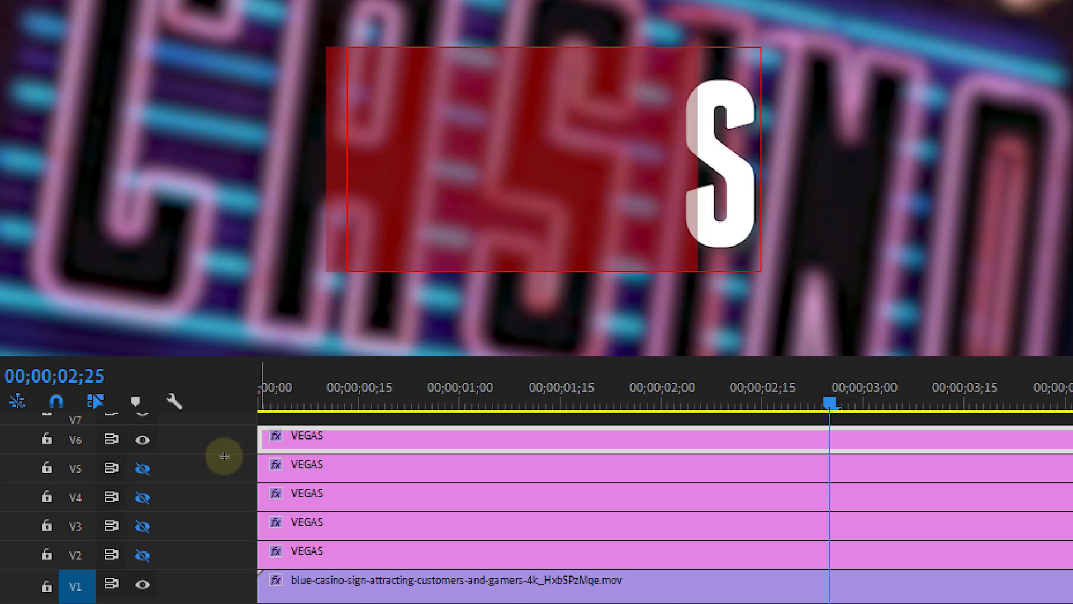
left_click_drag(143, 468, 144, 560)
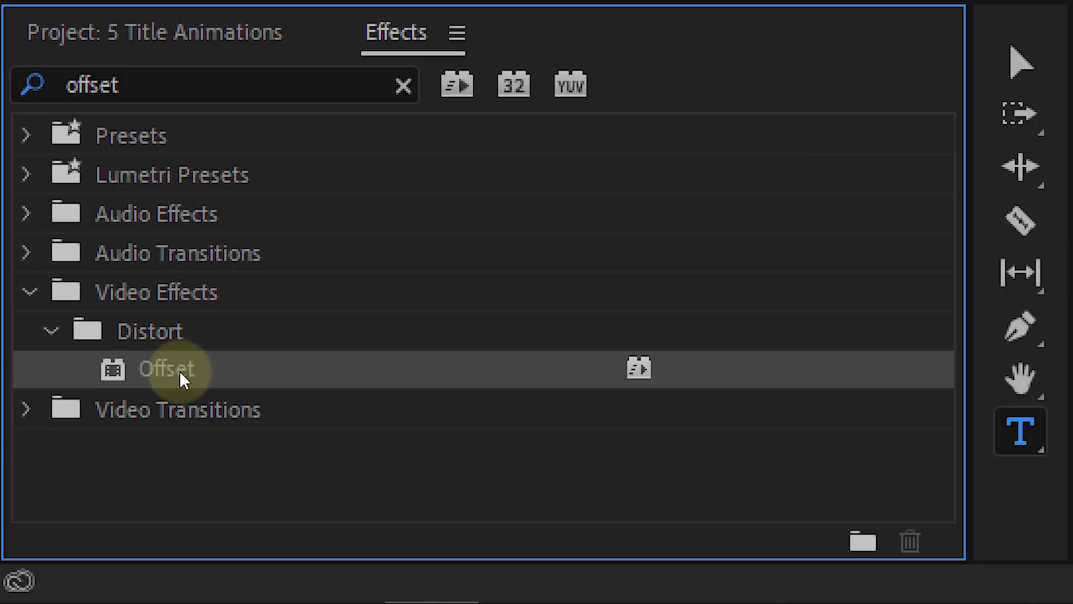
Step: Apply Offset to the V2 title and keyframe Shift Center To vertically from -13350 at the start to 1080 at 00;00;02;25
left_click_drag(179, 376, 564, 395)
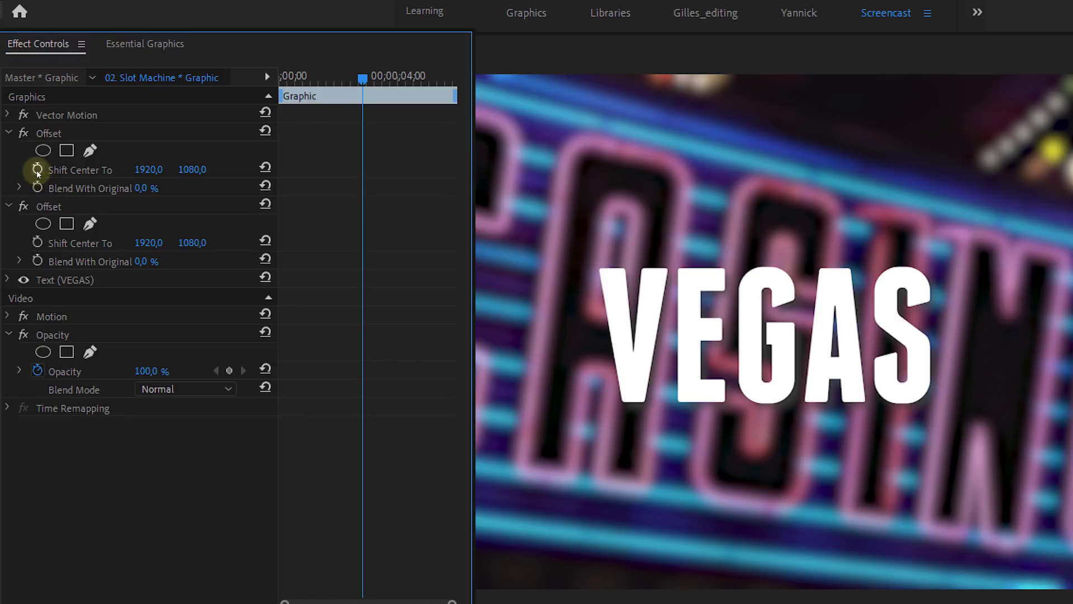
left_click(38, 170)
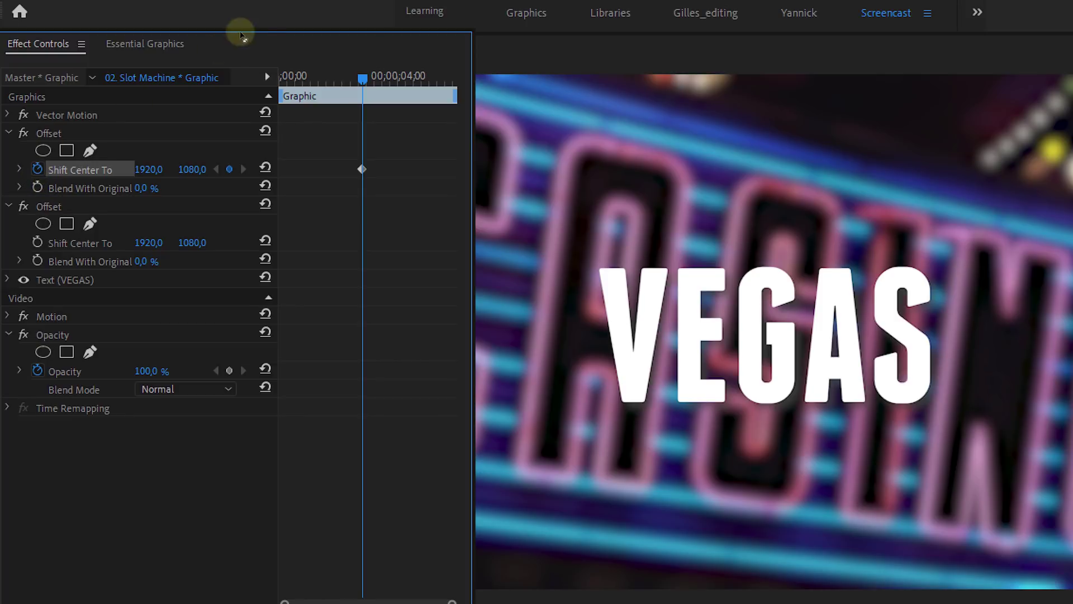
left_click_drag(361, 79, 248, 88)
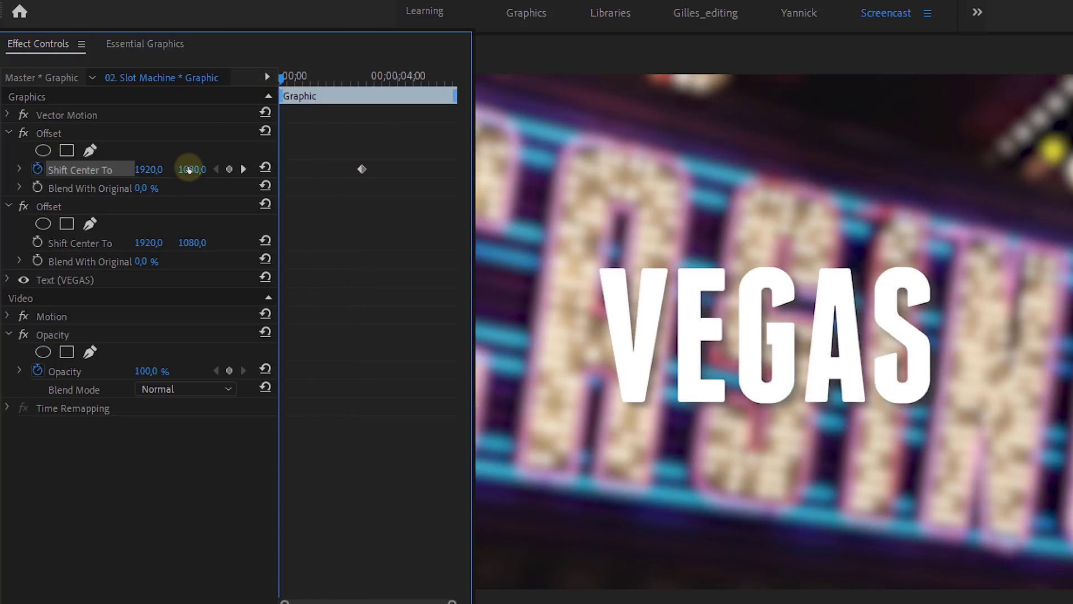
left_click_drag(195, 170, 90, 191)
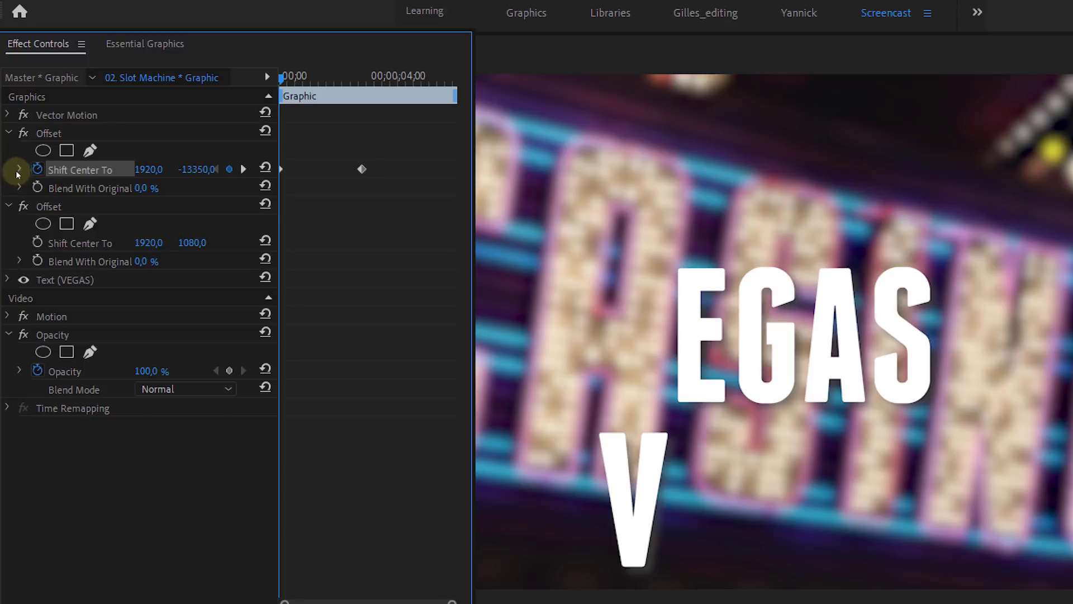
Step: Ease the Offset animation into its last Shift Center To keyframe by reshaping the velocity curve
left_click(20, 169)
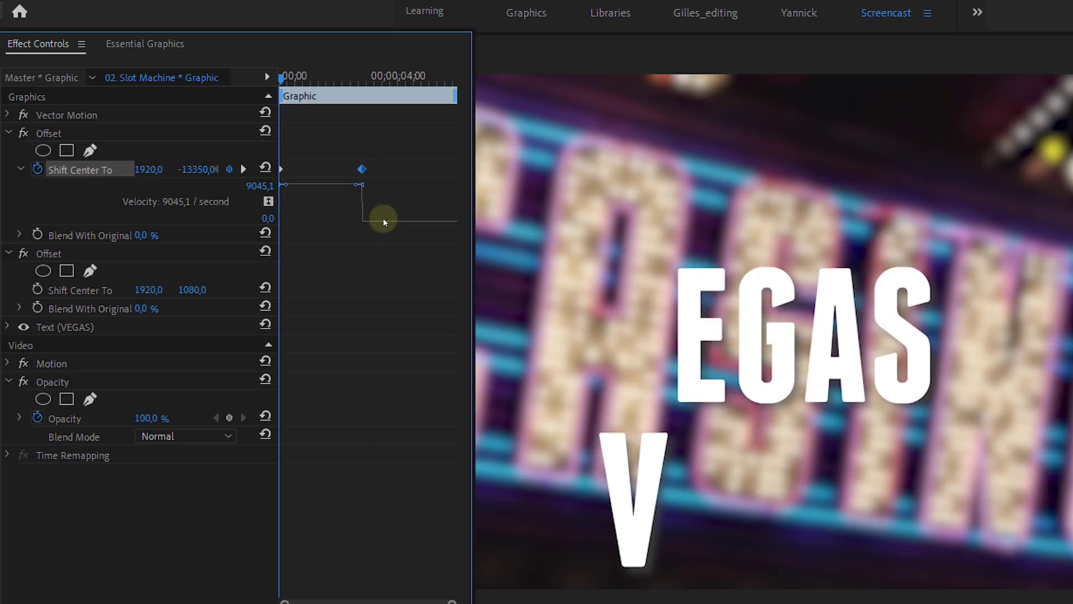
left_click_drag(359, 184, 257, 191)
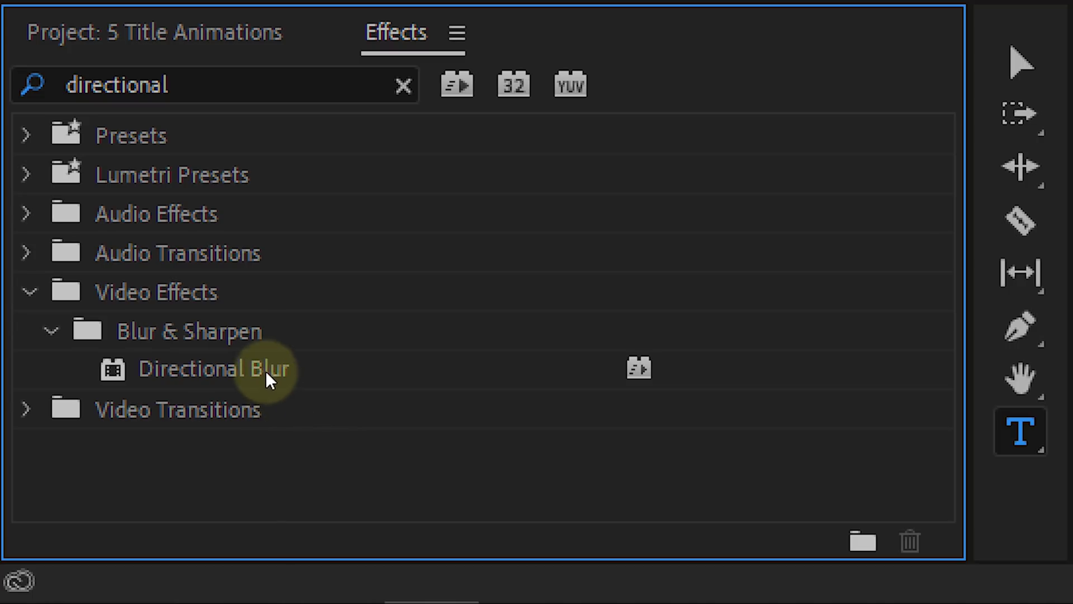
Step: Apply Directional Blur to the V2 title and keyframe Blur Length from 50 at the start to 0 at 00;00;02;25
left_click_drag(266, 371, 529, 394)
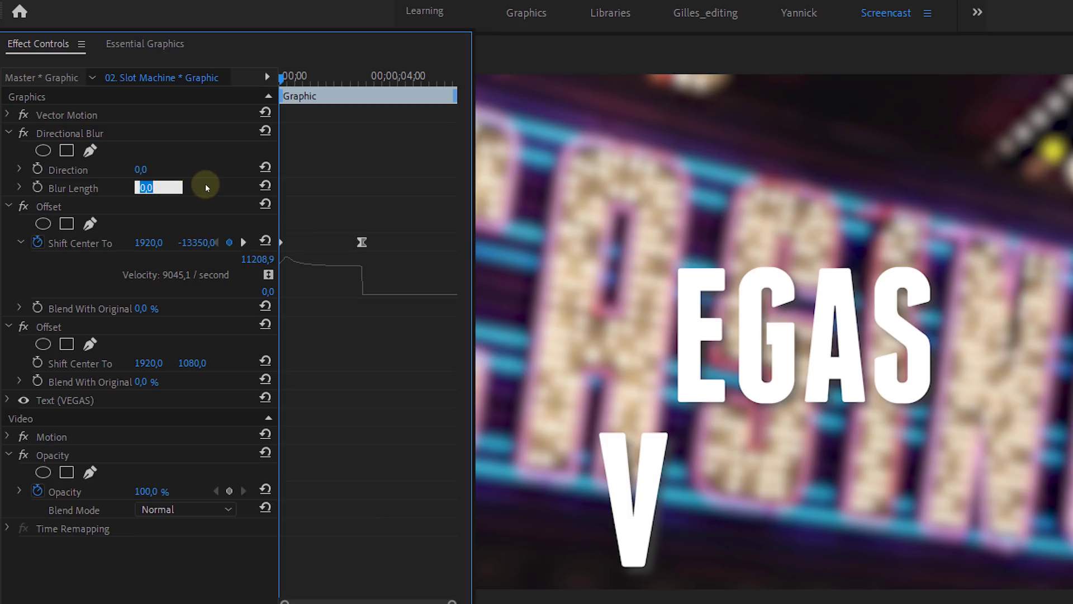
type("50")
key("Return")
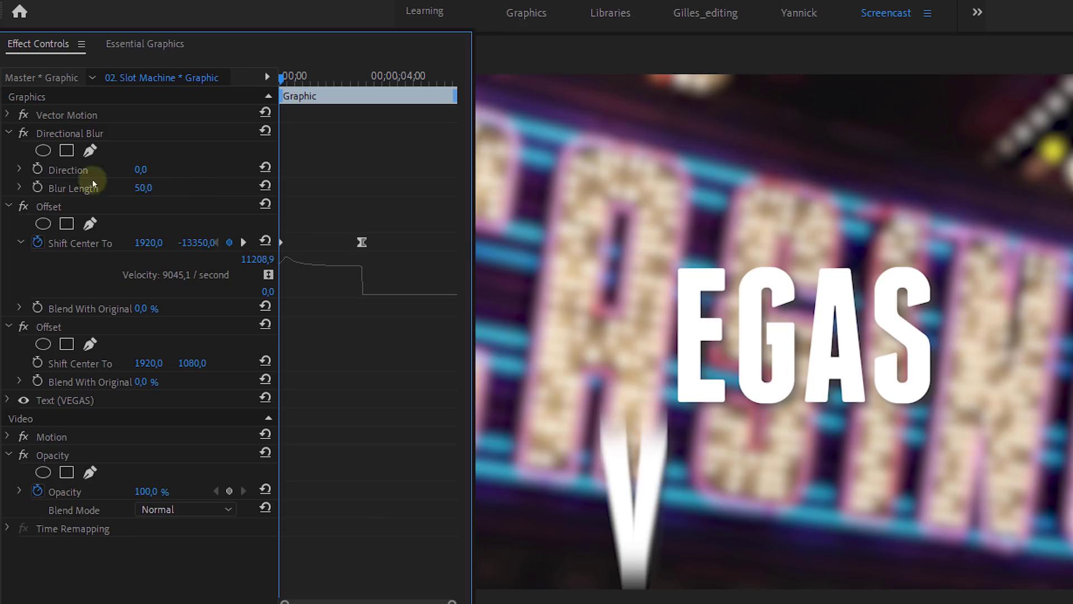
left_click(37, 188)
left_click_drag(287, 79, 343, 74)
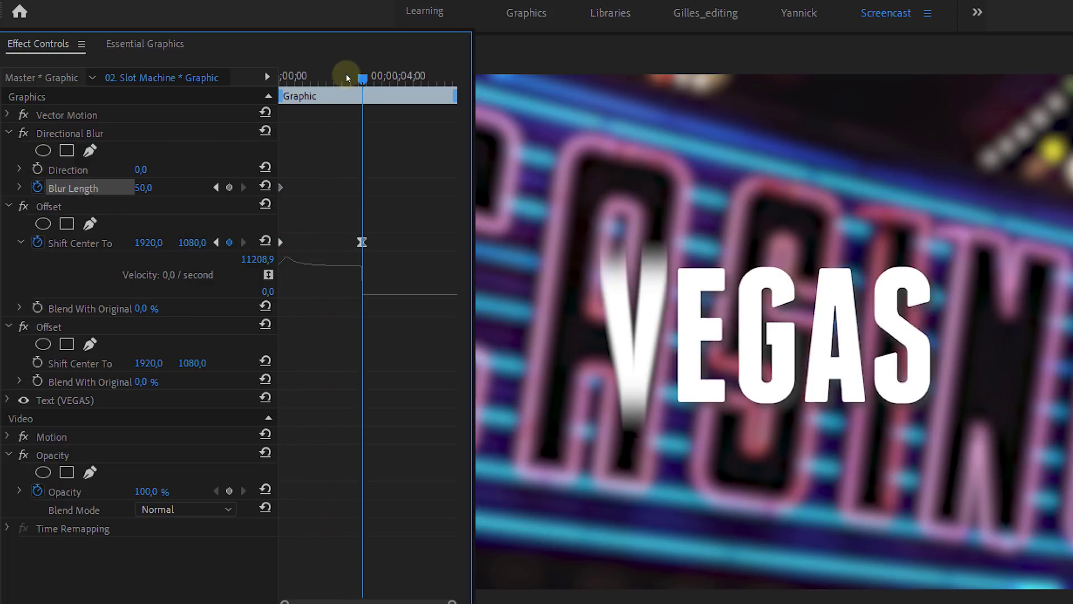
type("0")
key("Return")
Step: Ease the Blur Length animation into its last keyframe with a long, smooth velocity curve
left_click(20, 187)
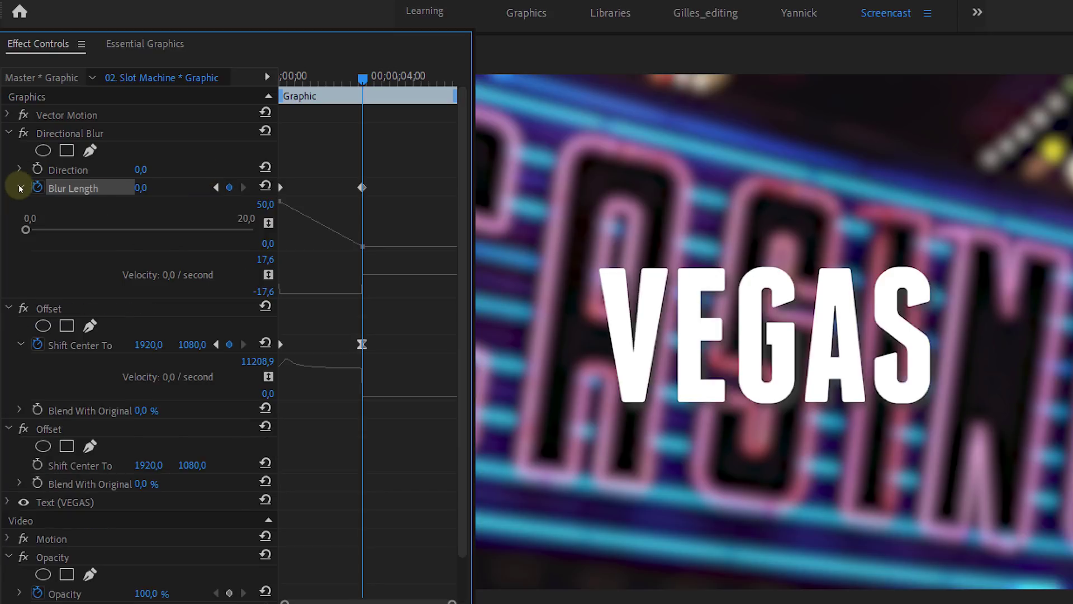
left_click(362, 188)
left_click_drag(363, 246, 314, 255)
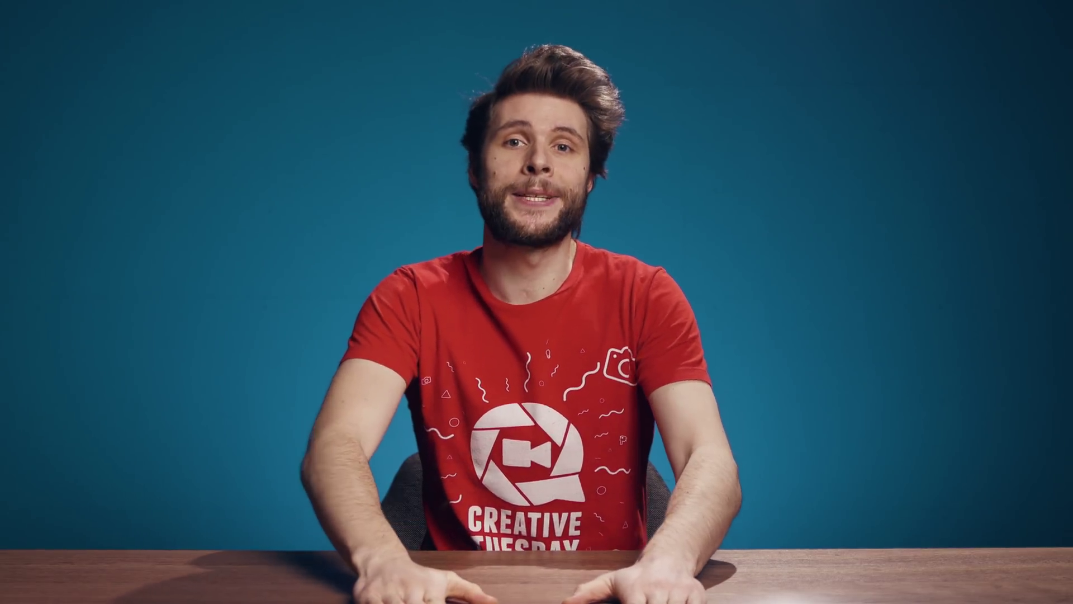
Step: Copy the animated Offset and Directional Blur effects from the V2 VEGAS title and paste them onto the V3 to V6 titles
left_click(56, 311)
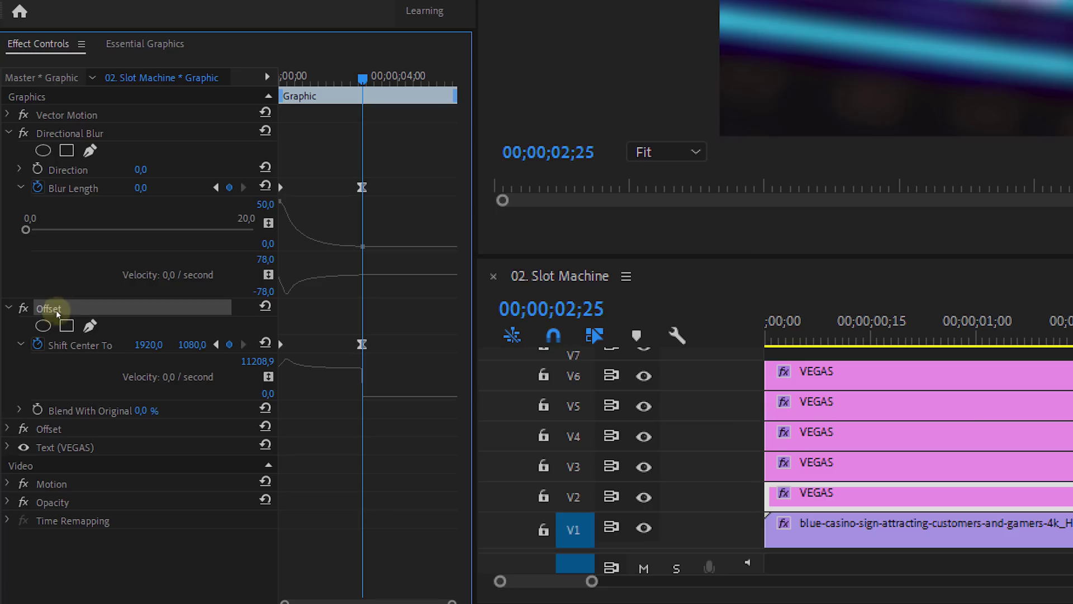
left_click(73, 134, "ctrl")
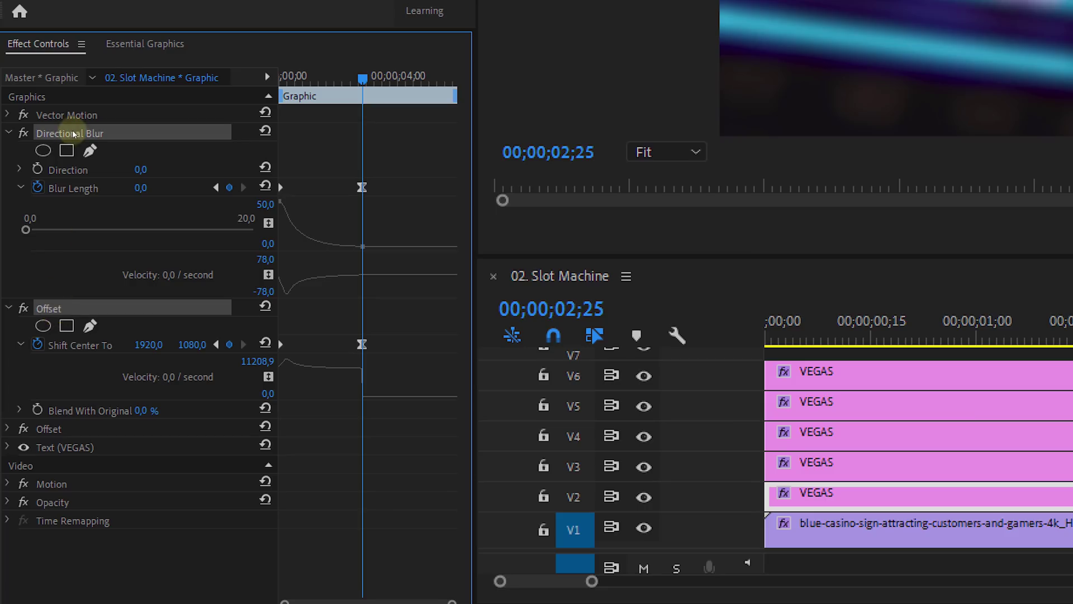
key("ctrl+c")
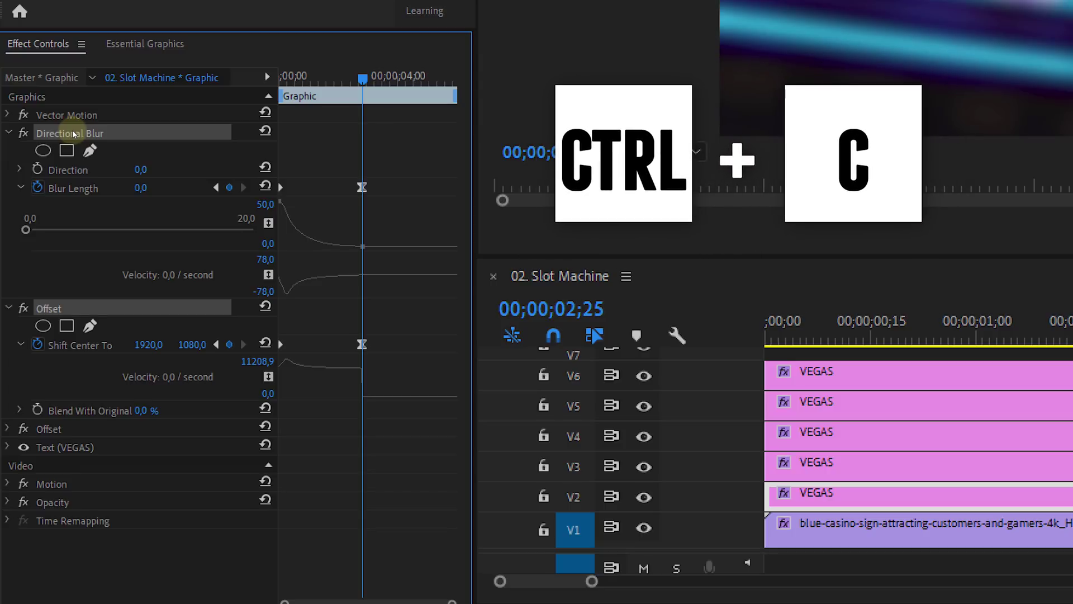
left_click_drag(842, 357, 809, 458)
key("ctrl+v")
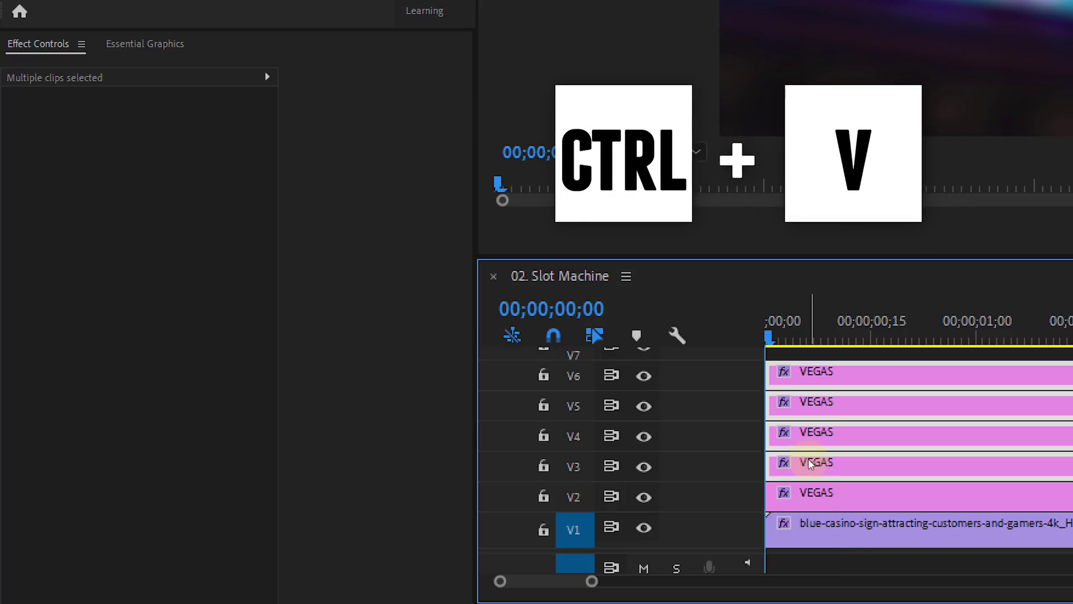
Step: Move the V3 VEGAS title about 10 frames later so its letter starts rolling after the V2 letter
left_click(827, 485)
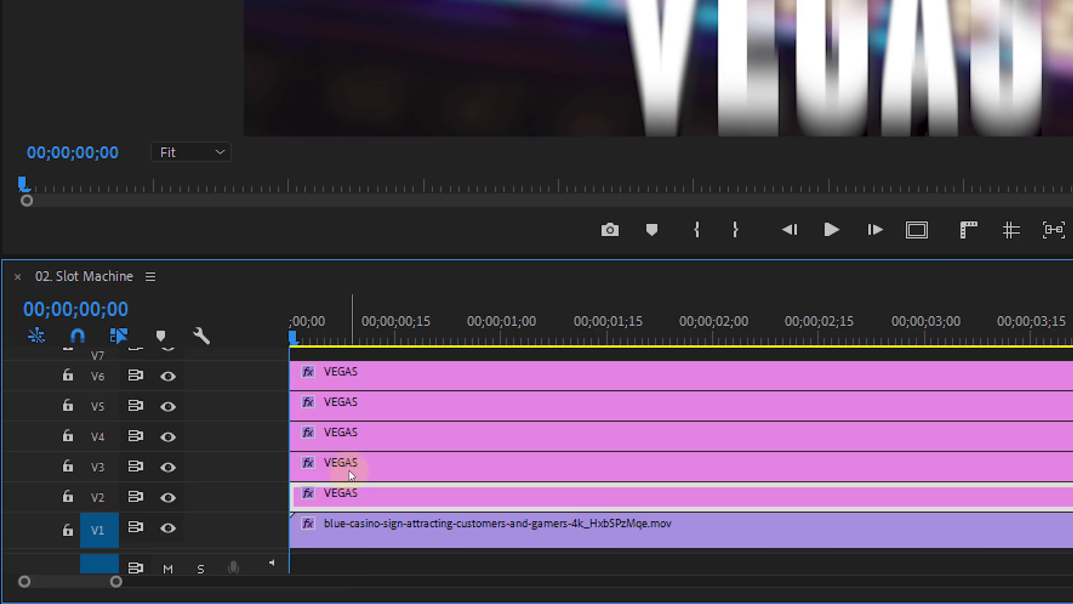
left_click(349, 469)
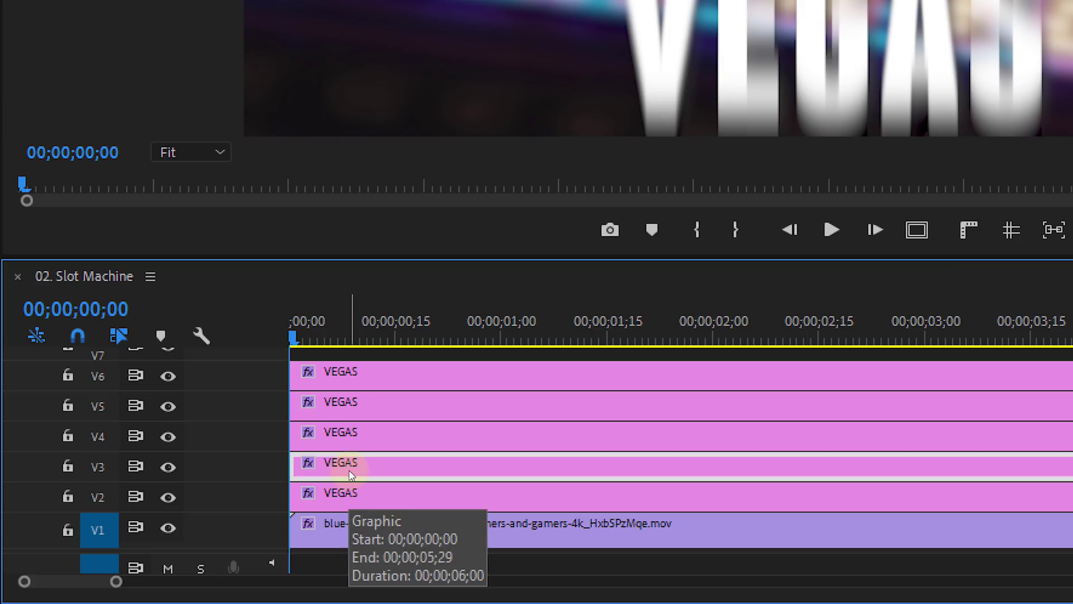
key("alt+Right")
key("alt+Right")
key("alt+Right")
key("alt+Right")
key("alt+Right")
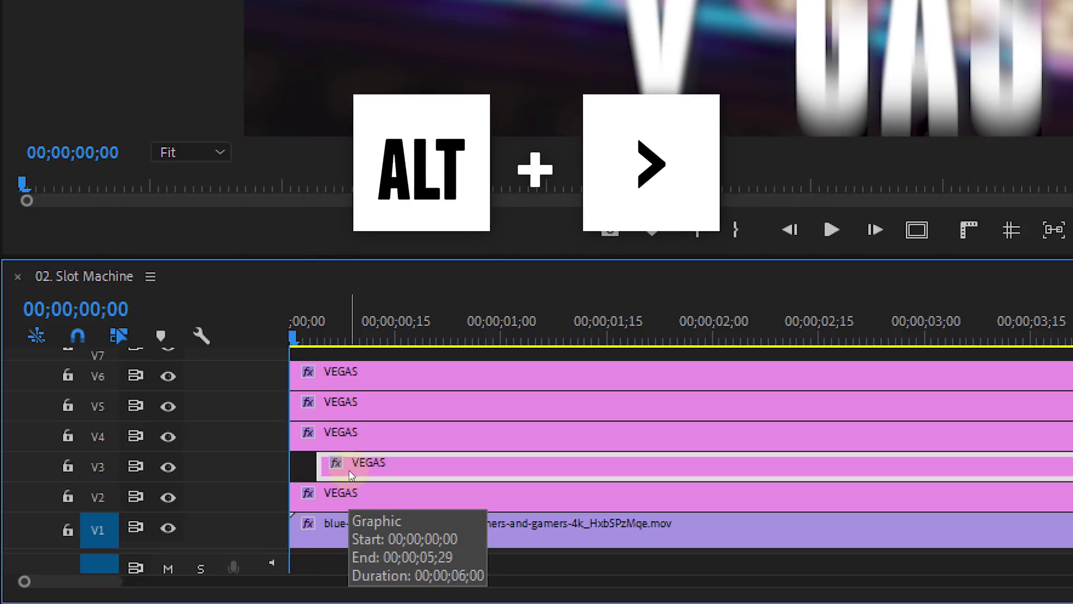
key("alt+Right")
key("alt+Right")
key("alt+Right")
key("alt+Right")
key("alt+Right")
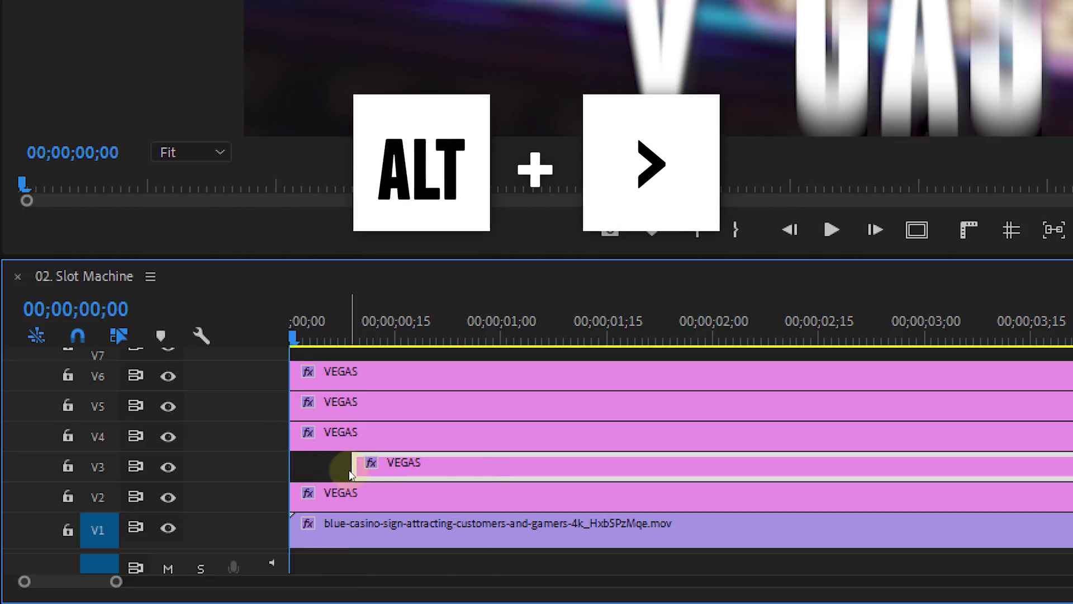
Step: Move the V4 VEGAS title about 20 frames later so it starts after the V3 title
left_click(341, 445)
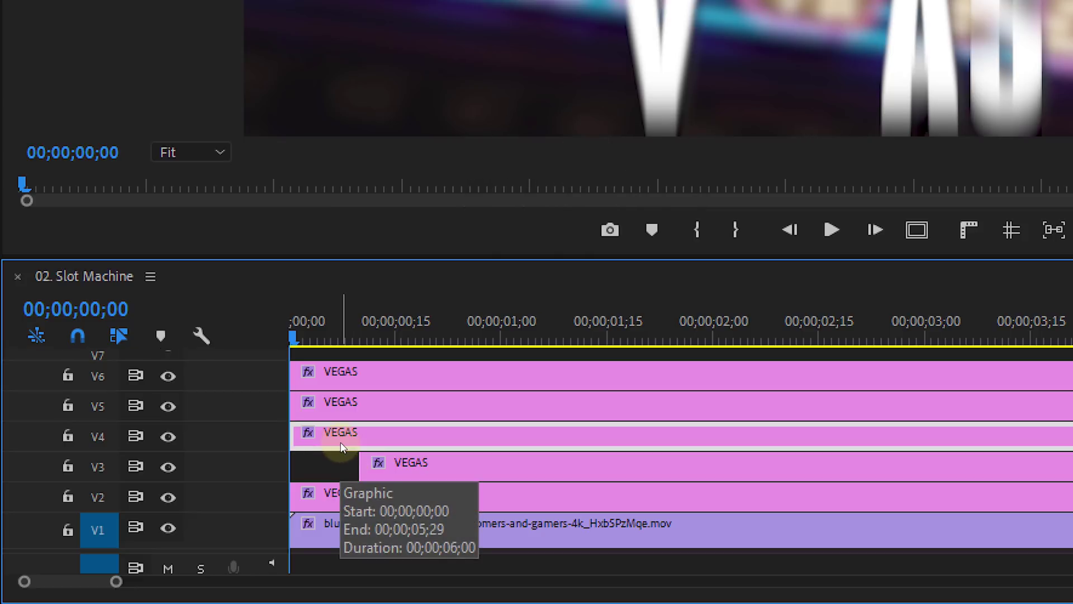
key("alt+Right")
key("alt+Right")
key("alt+Right")
key("alt+Right")
key("alt+Right")
key("alt+Right")
key("alt+Right")
key("alt+Right")
key("alt+Right")
key("alt+Right")
key("alt+Right")
key("alt+Right")
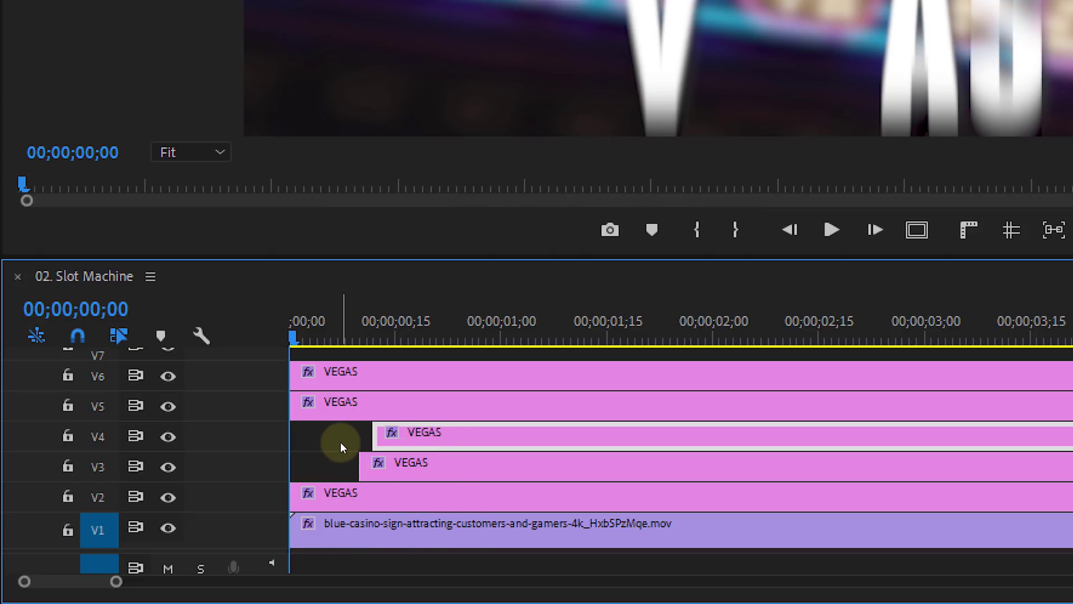
key("alt+Right")
key("alt+Right")
key("alt+Right")
key("alt+Right")
key("alt+Right")
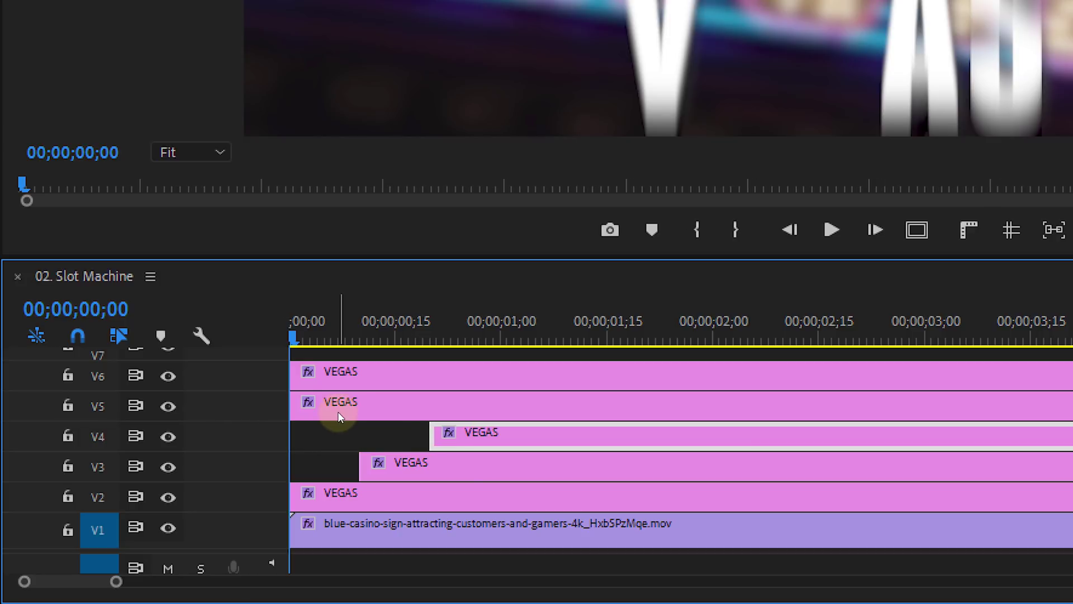
Step: Move the V5 VEGAS title about 29 frames later so it starts after the V4 title
left_click(338, 412)
key("alt+Right")
key("alt+Right")
key("alt+Right")
key("alt+Right")
key("alt+Right")
key("alt+Right")
key("alt+Right")
key("alt+Right")
key("alt+Right")
key("alt+Right")
key("alt+Right")
key("alt+Right")
key("alt+Right")
key("alt+Right")
key("alt+Right")
key("alt+Right")
key("alt+Right")
key("alt+Right")
key("alt+Right")
key("alt+Right")
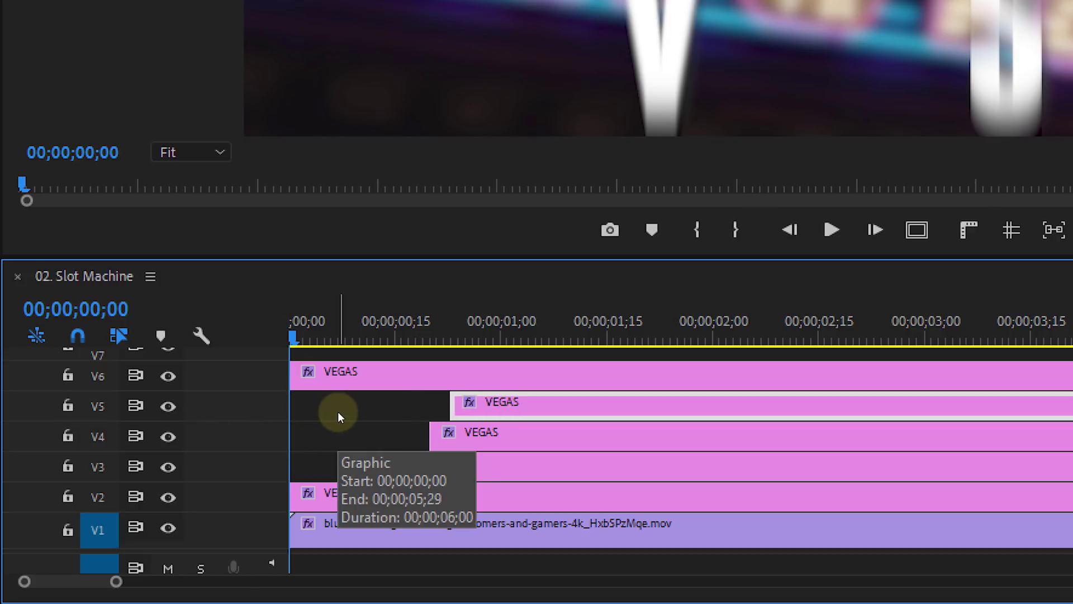
key("alt+Right")
key("alt+Right")
key("alt+Right")
key("alt+Right")
key("alt+Right")
key("alt+Right")
Step: Move the V6 VEGAS title later so it starts after the V5 title and completes the staggered sequence
key("alt+Right")
key("alt+Right")
key("alt+Right")
key("alt+Right")
key("alt+Right")
key("alt+Right")
key("alt+Right")
key("alt+Right")
key("alt+Right")
key("alt+Right")
key("alt+Right")
key("alt+Right")
key("alt+Right")
key("alt+Right")
key("alt+Right")
key("alt+Right")
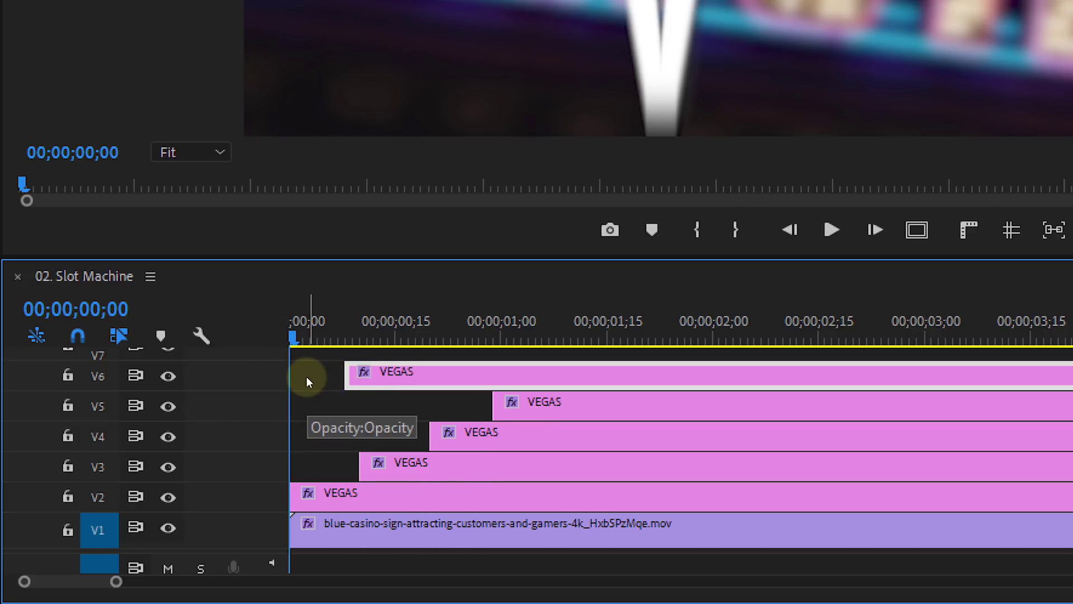
key("alt+Right")
key("alt+Right")
key("alt+Right")
key("alt+Right")
key("alt+Right")
key("alt+Right")
key("alt+Right")
key("alt+Right")
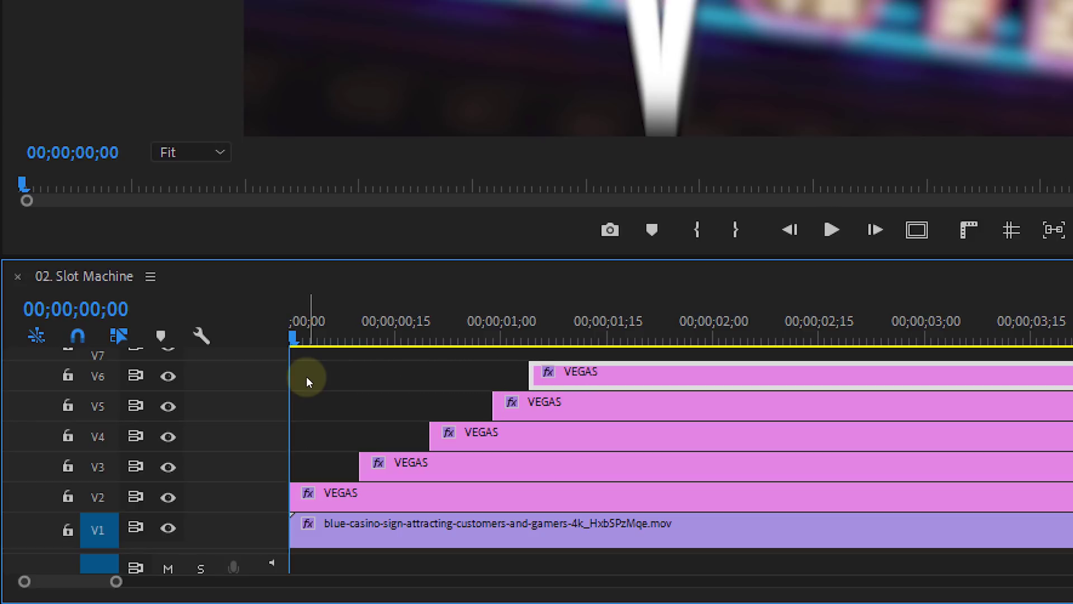
Step: Nest the five VEGAS title clips and add a four-point opacity mask fitted around the whole word
left_click_drag(308, 374, 646, 494)
right_click(648, 497)
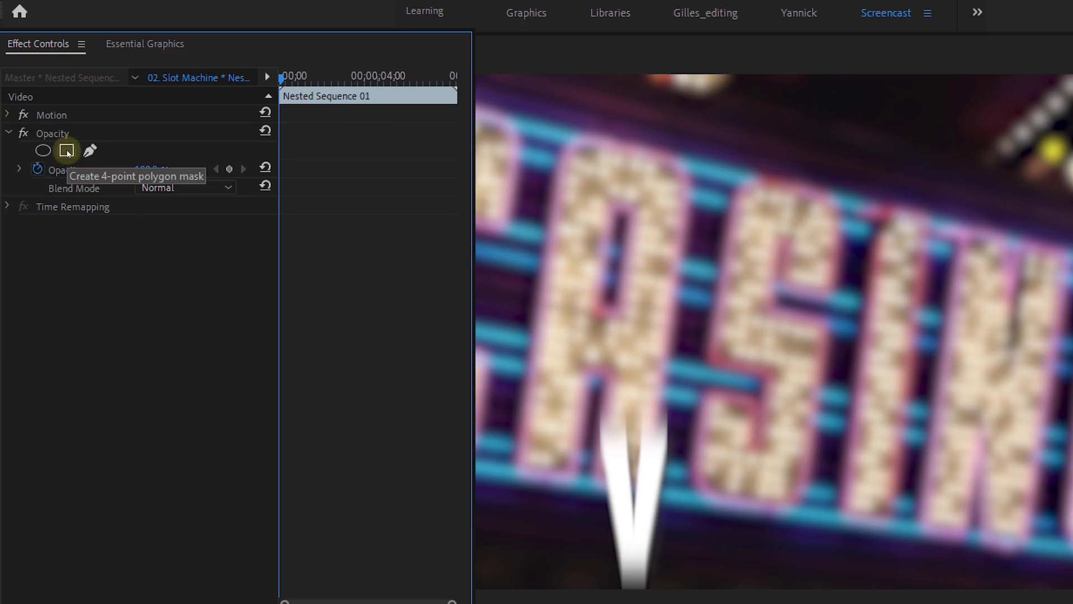
left_click(67, 150)
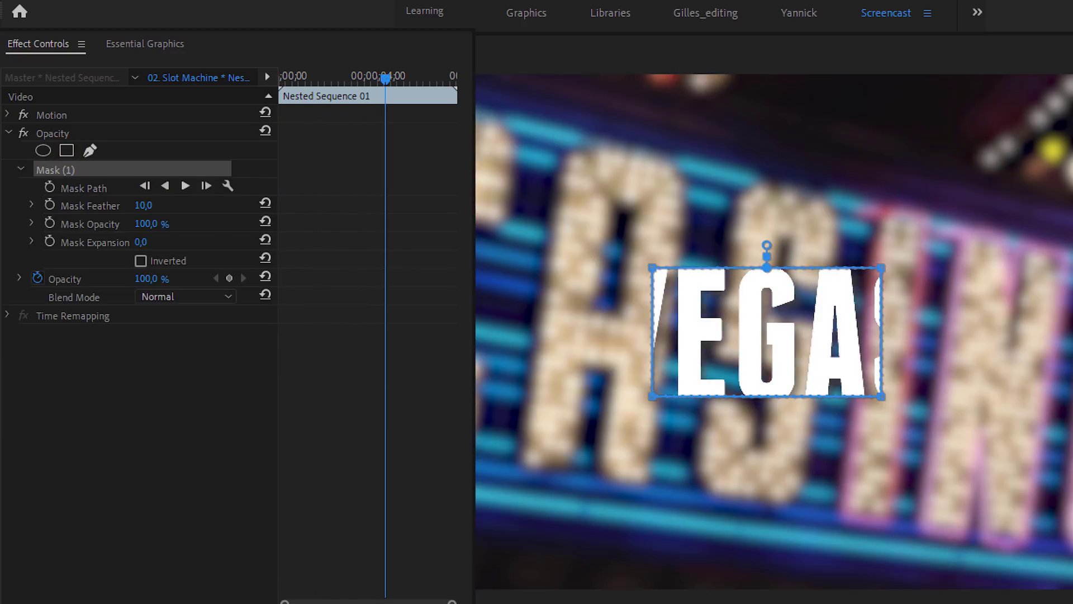
left_click_drag(881, 397, 973, 408)
left_click_drag(627, 398, 555, 398)
left_click_drag(974, 274, 973, 262)
left_click_drag(551, 398, 553, 422)
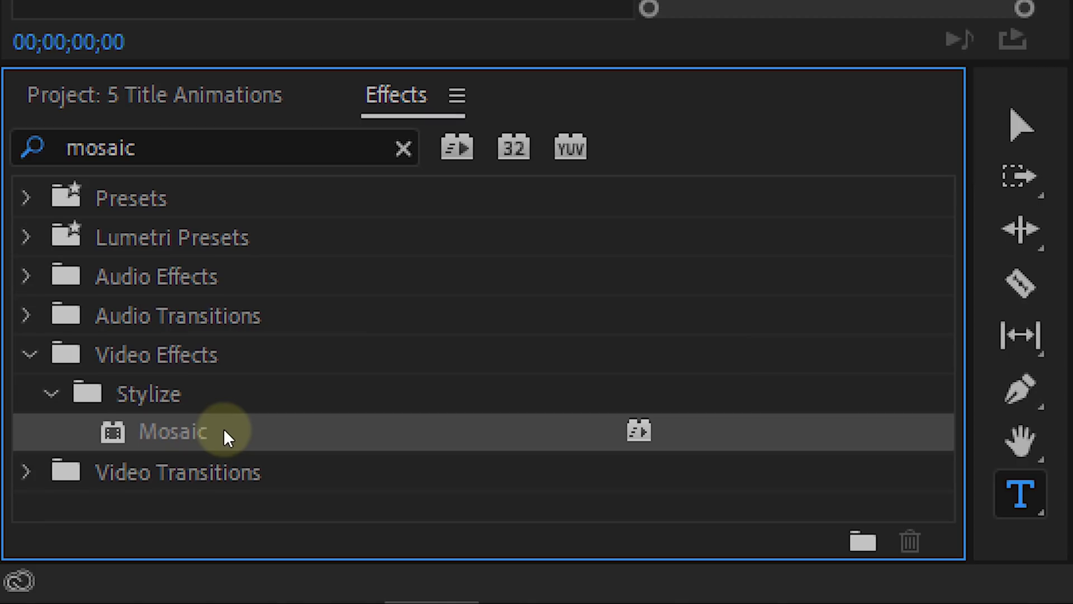
Step: Apply the Mosaic effect to the PIXELS title and keyframe Horizontal and Vertical Blocks at 1 at the clip start
left_click_drag(180, 435, 601, 294)
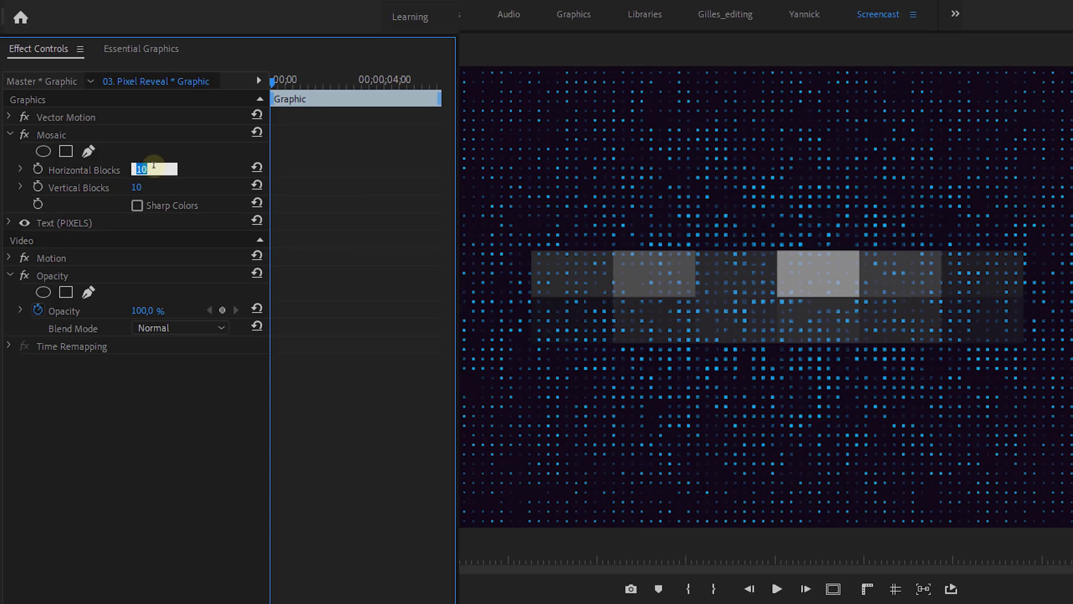
left_click(140, 187)
type("0")
left_click(37, 168)
left_click(37, 187)
Step: Keyframe the Mosaic Horizontal and Vertical Blocks to 1000 at about one second
left_click(294, 82)
left_click_drag(296, 84, 299, 83)
left_click(137, 169)
type("1000")
key("Tab")
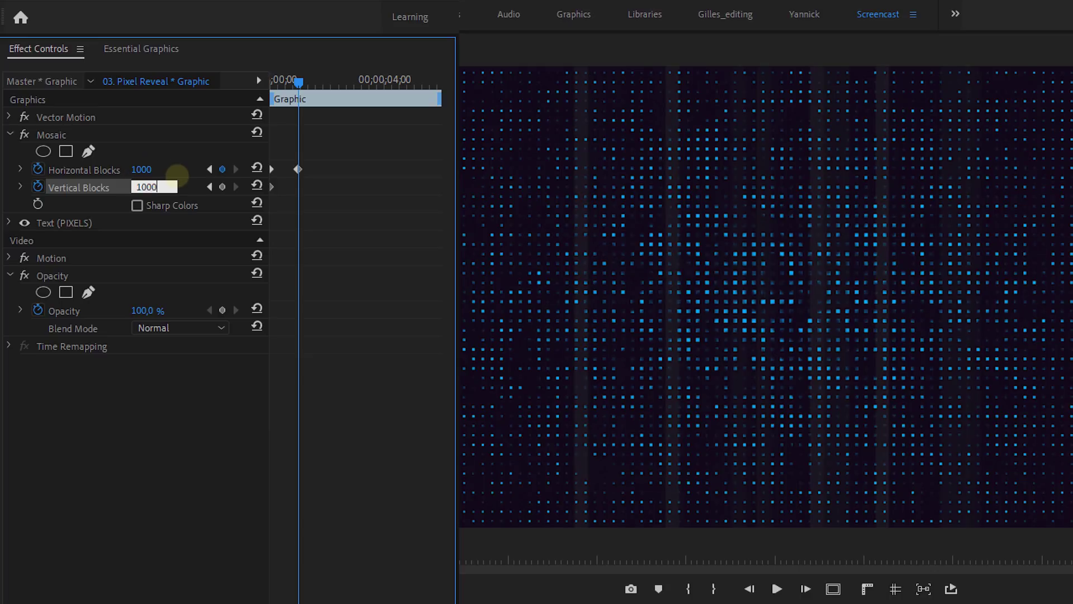
type("1000")
key("Return")
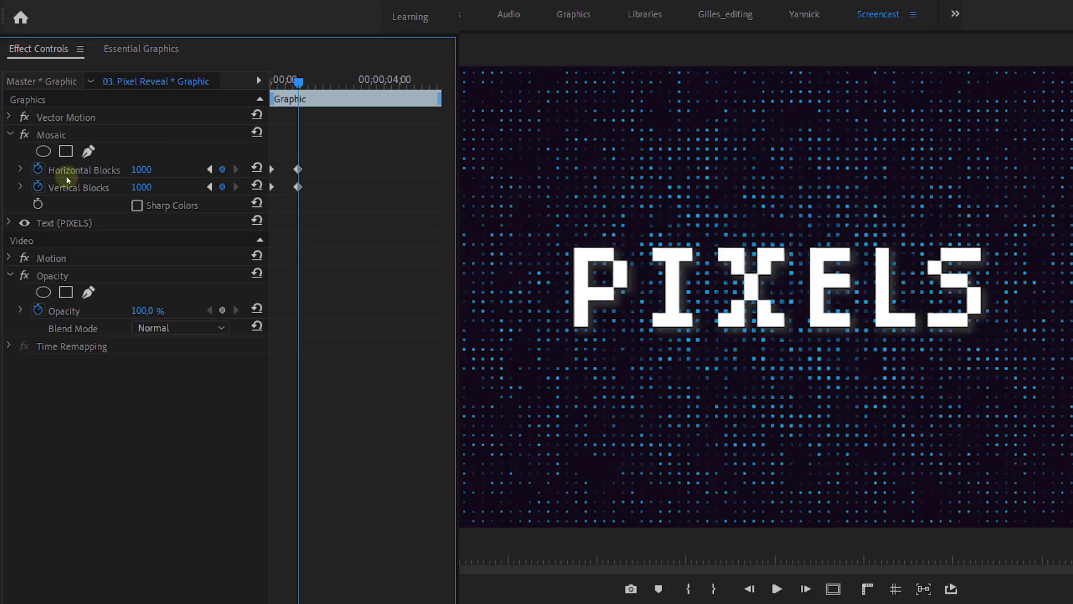
Step: Ease the Mosaic Horizontal and Vertical Blocks out of their first keyframes by reshaping the velocity curves
left_click(20, 169)
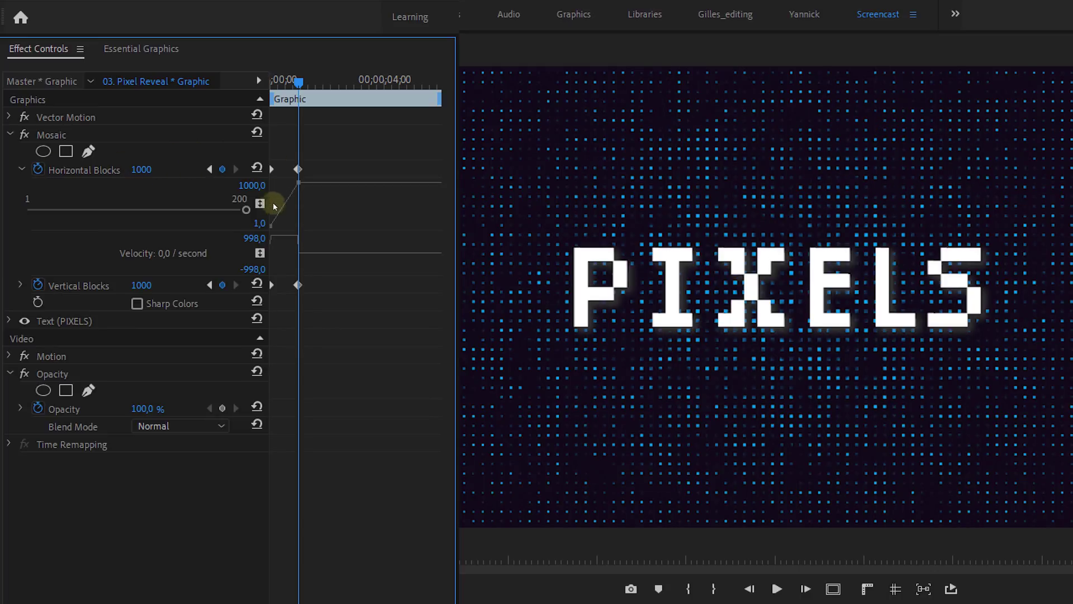
left_click(273, 225)
left_click_drag(290, 225, 290, 227)
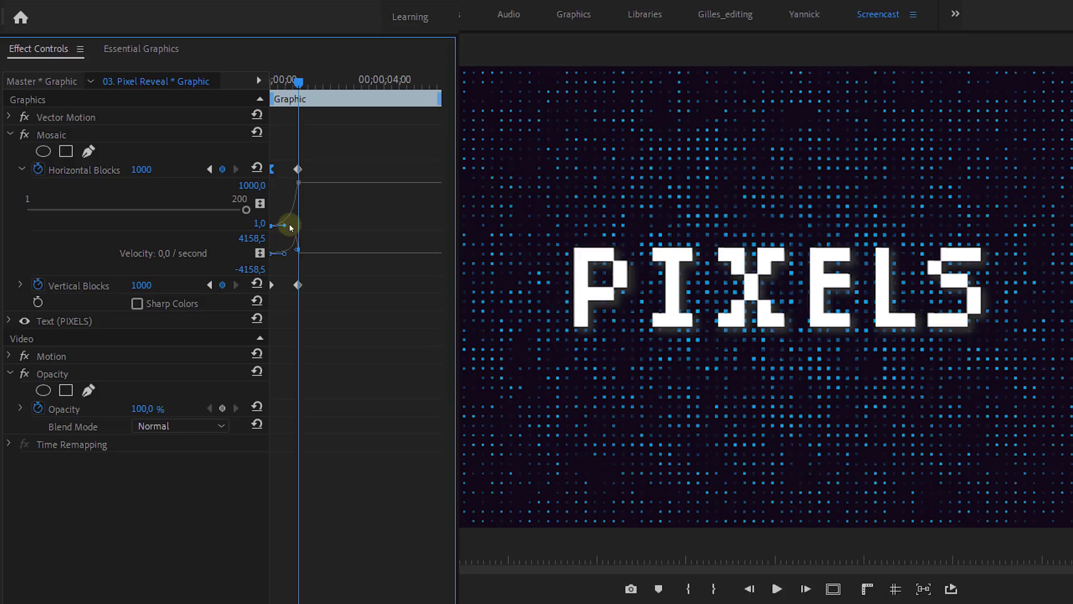
left_click(22, 285)
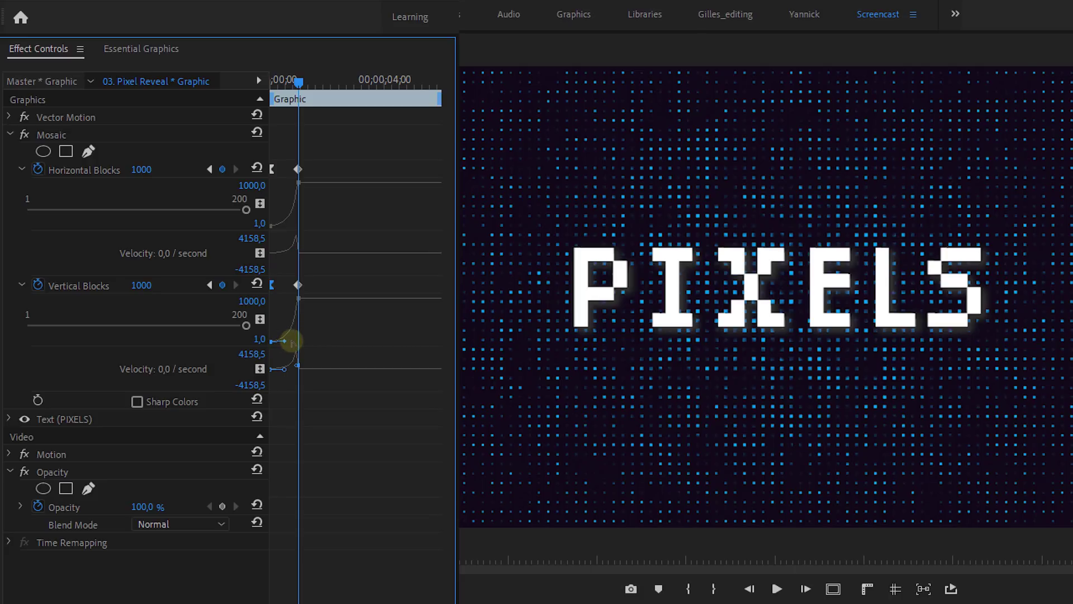
Step: Keyframe the PIXELS title's Vector Motion Scale from 100 at the clip start to 84.9 at its end
mouse_move(290, 87)
left_mouse_down()
mouse_move(272, 81)
mouse_move(302, 79)
mouse_move(271, 83)
left_mouse_up()
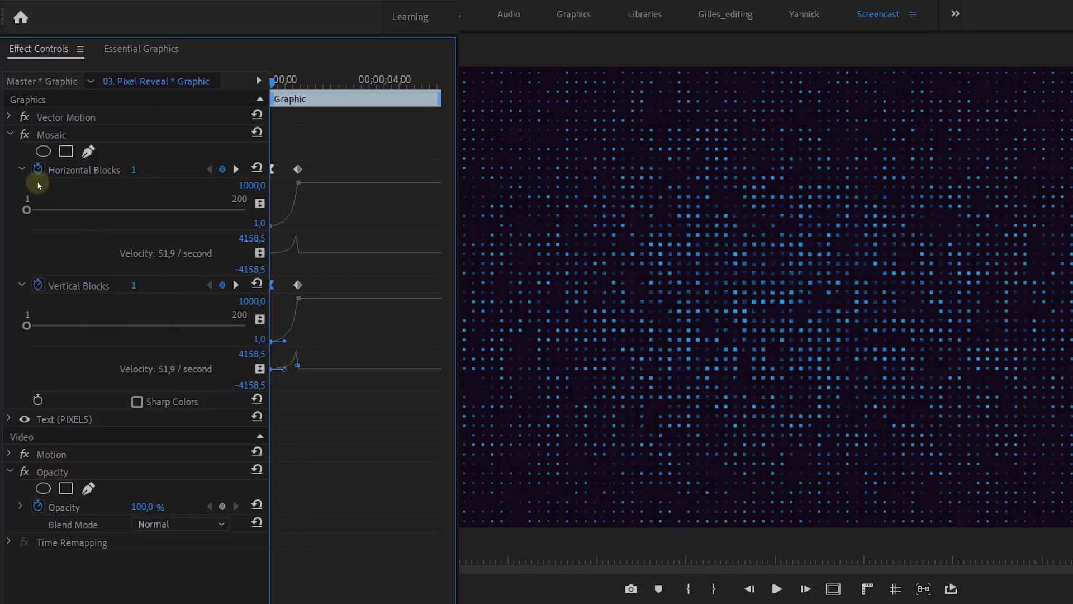
left_click(9, 117)
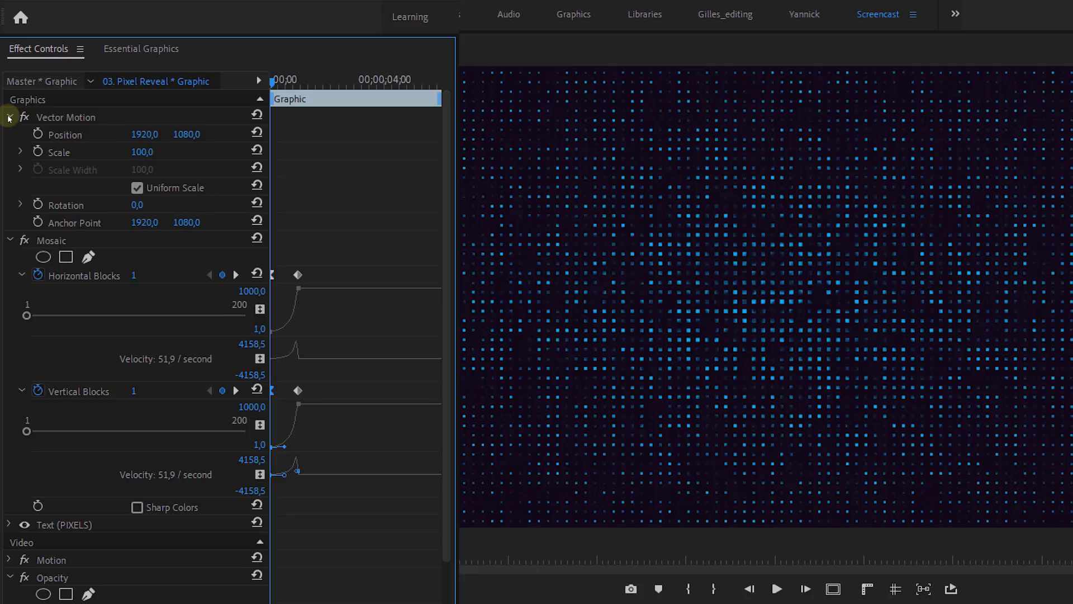
left_click_drag(331, 93, 418, 84)
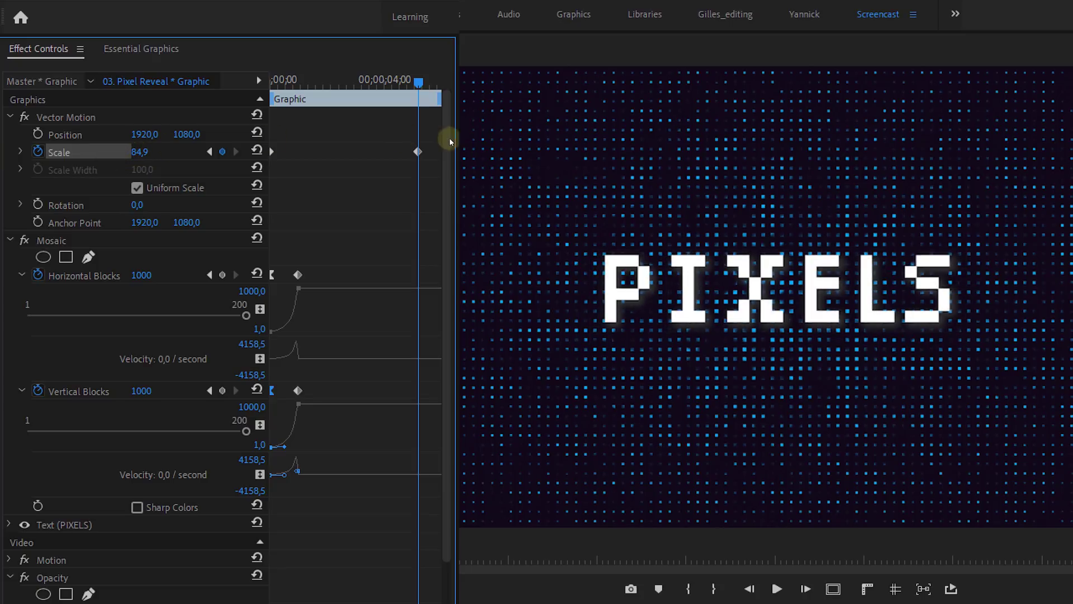
left_click_drag(416, 151, 442, 155)
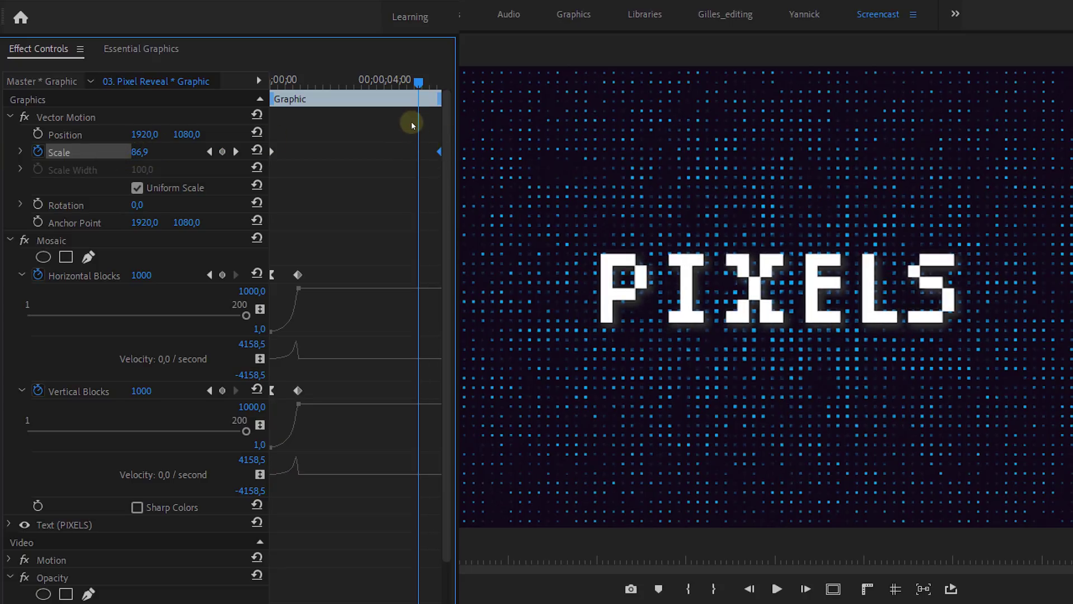
left_click_drag(419, 84, 249, 115)
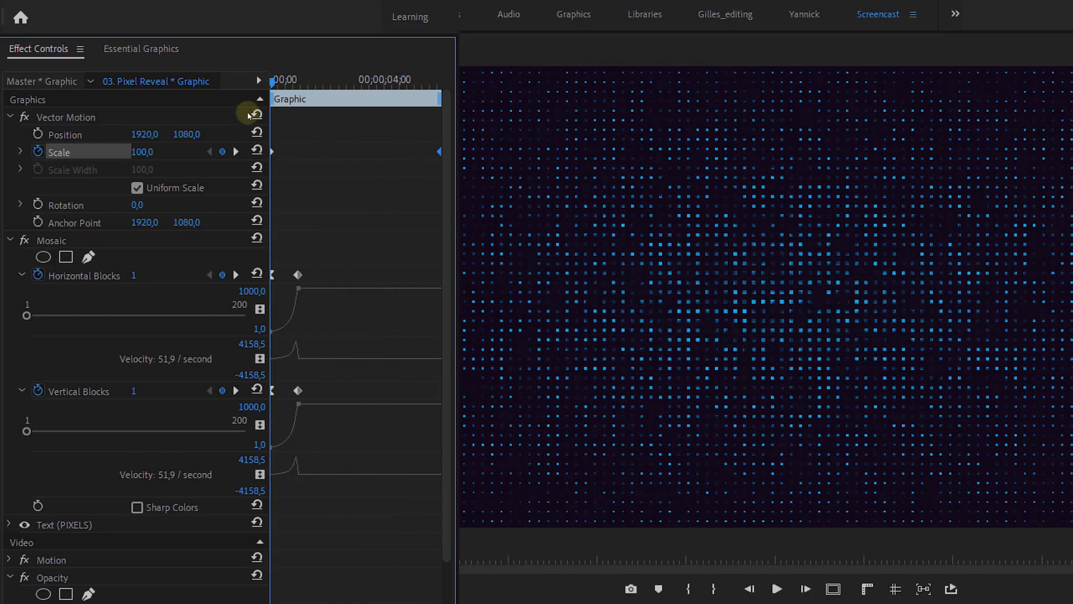
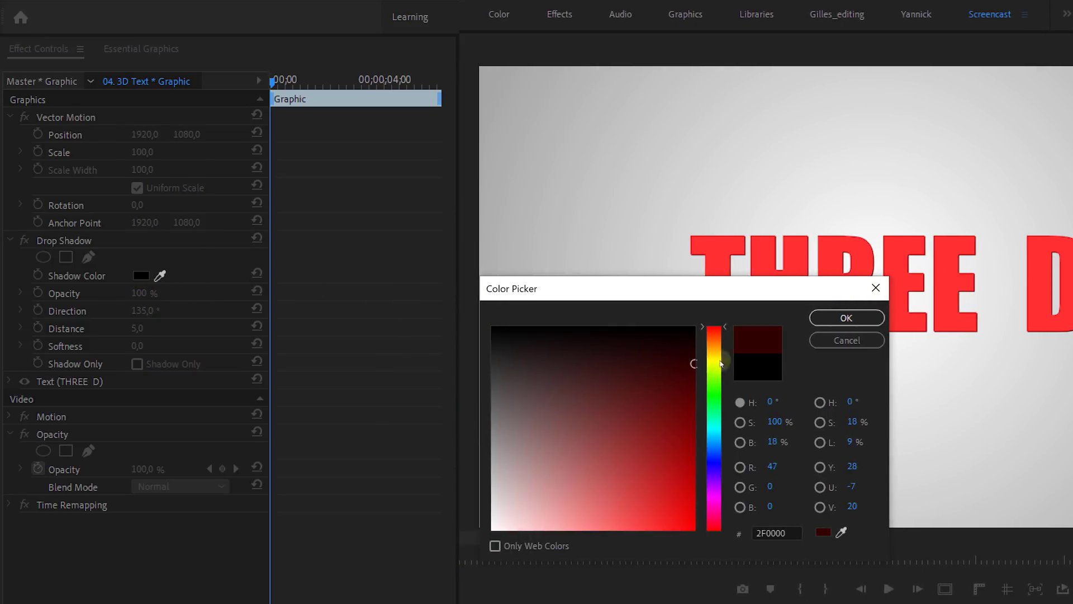
Step: Set the THREE D title's Drop Shadow color to dark red 2F0000, Direction to 125° and Distance to 2
left_click(847, 317)
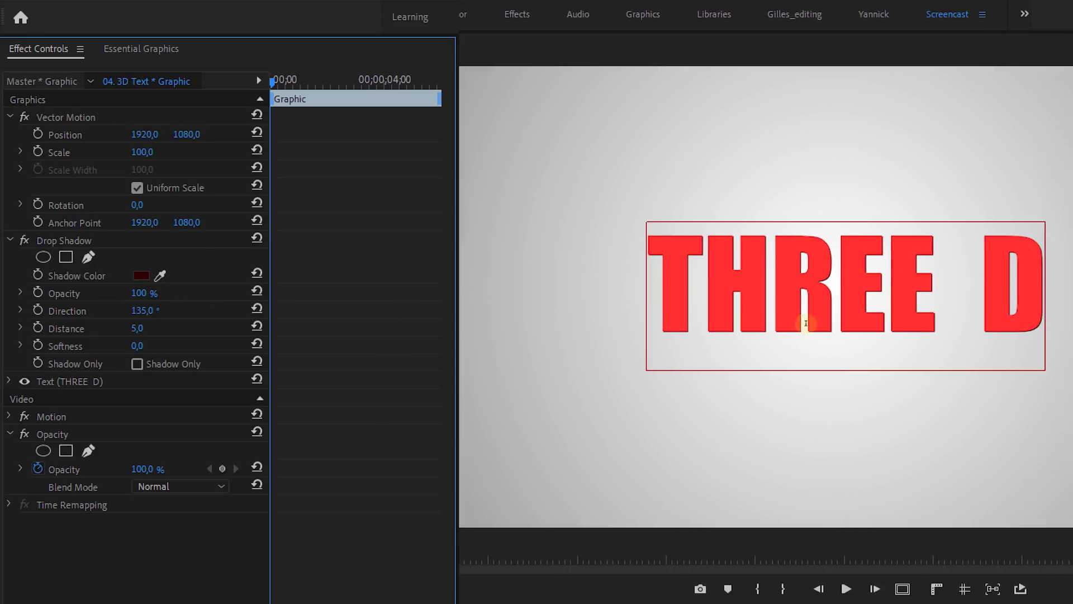
left_click(146, 310)
type("125")
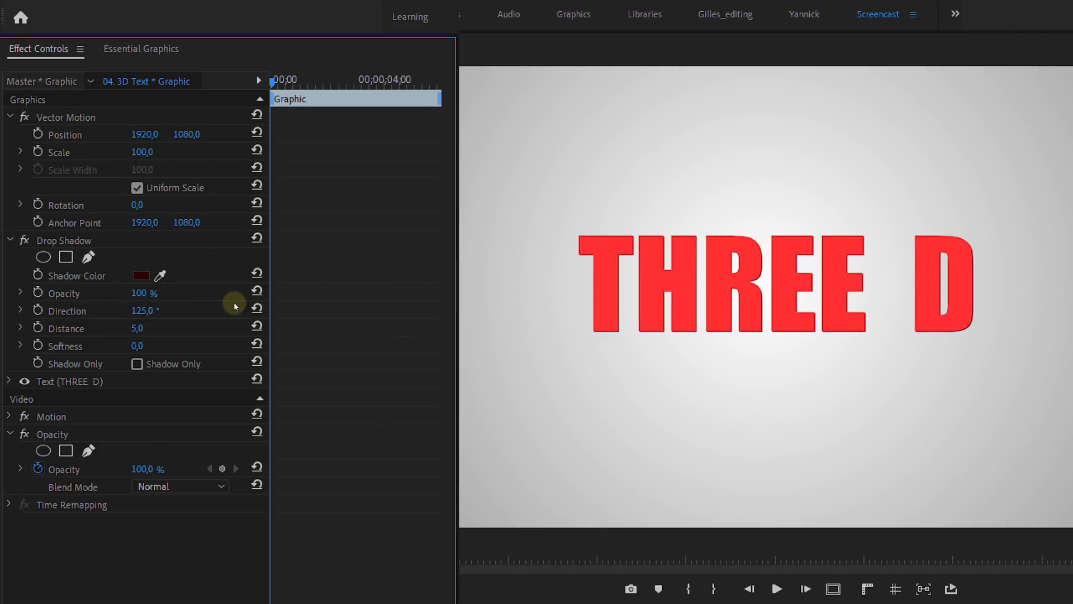
key("Tab")
type("10")
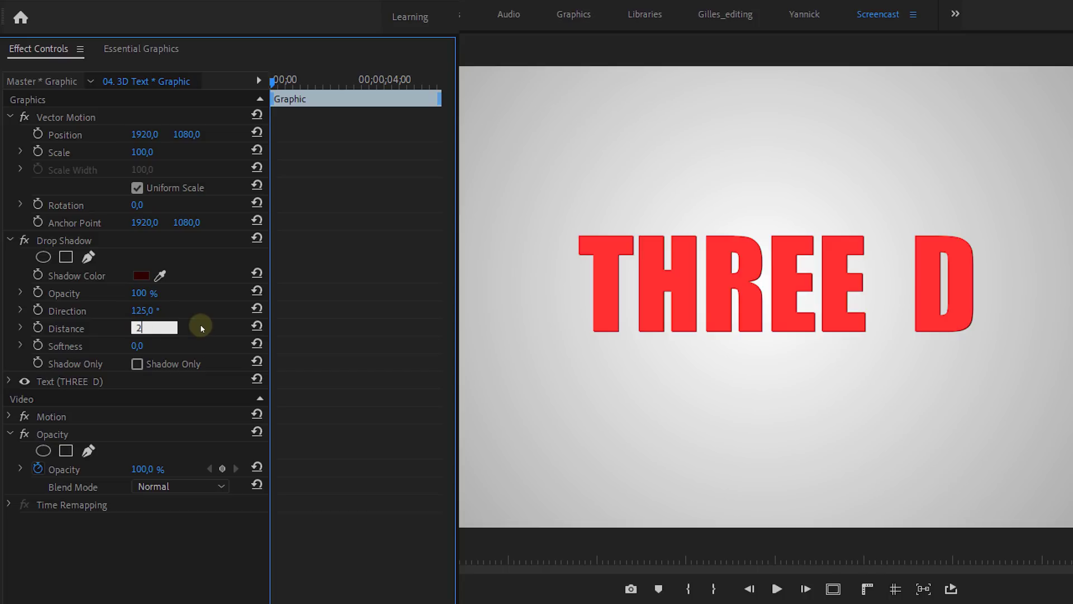
key("Return")
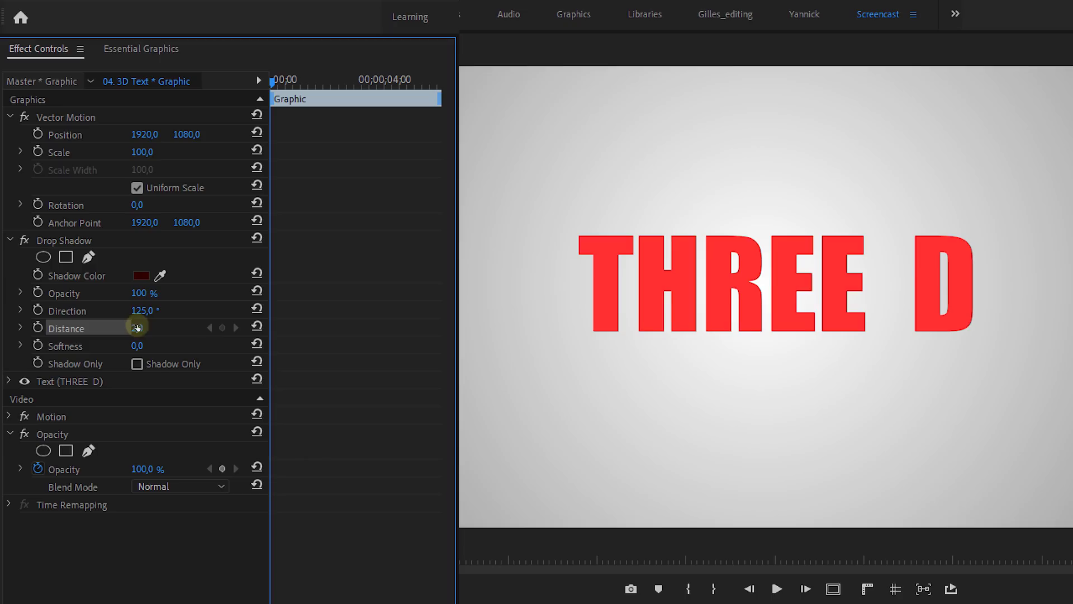
Step: Keyframe the Drop Shadow Distance at the clip start, ahead of the keyframe that holds it at 2
left_click_drag(272, 81, 246, 102)
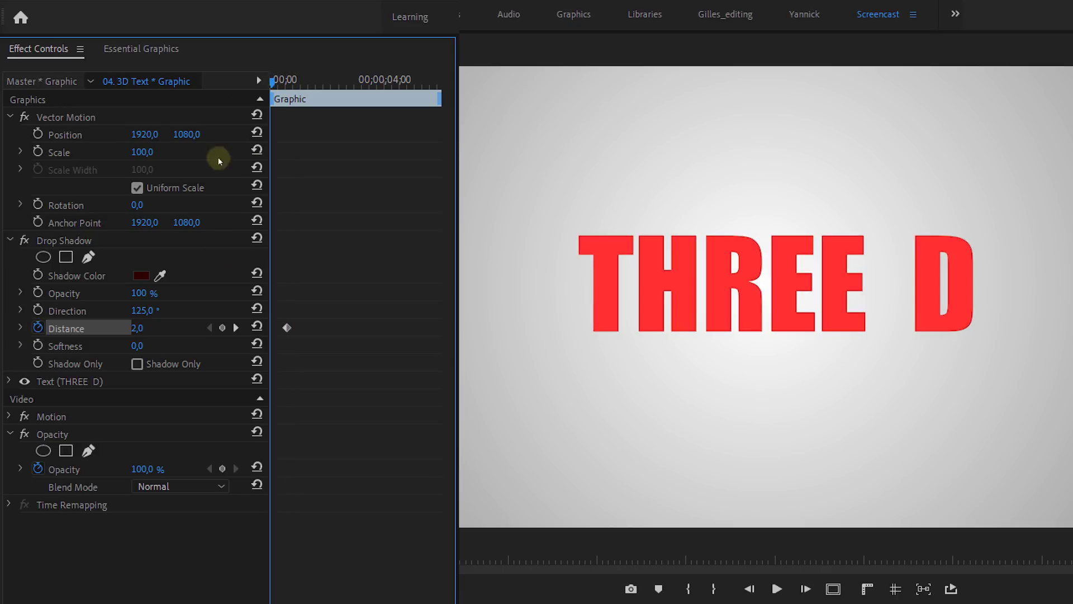
left_click_drag(143, 327, 154, 327)
key("shift+k")
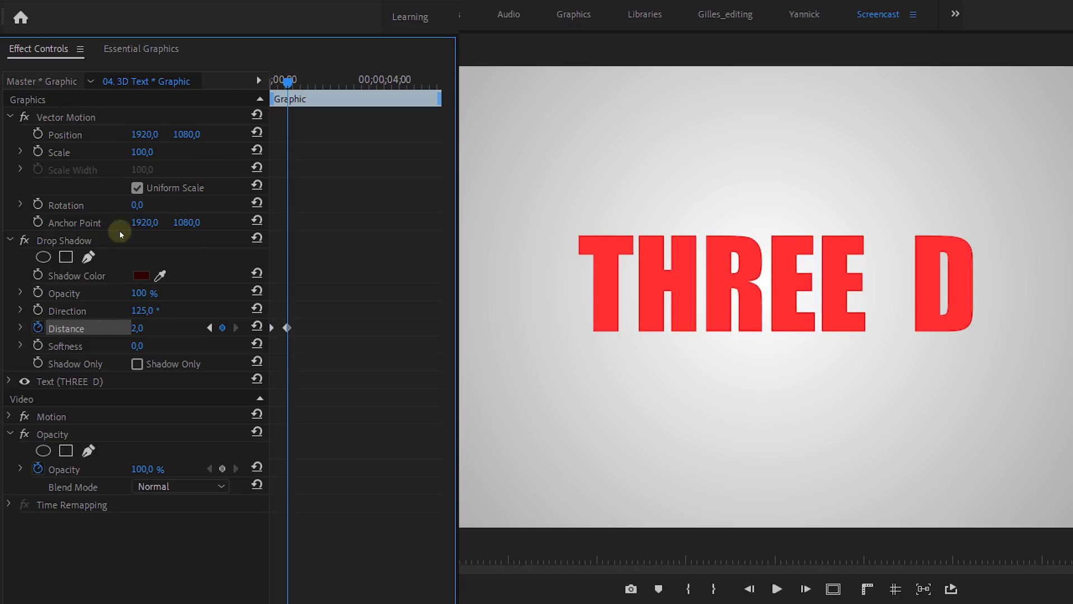
Step: Duplicate the THREE D title's Drop Shadow effect and set the copy's Distance to 4 at its second keyframe
left_click(85, 241)
key("ctrl+c")
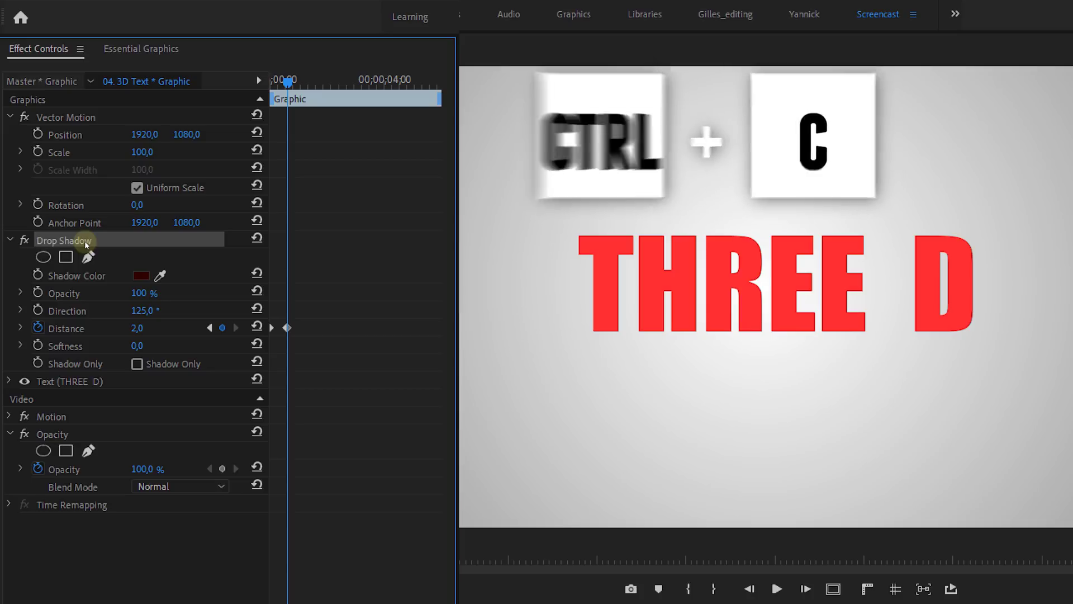
key("ctrl+v")
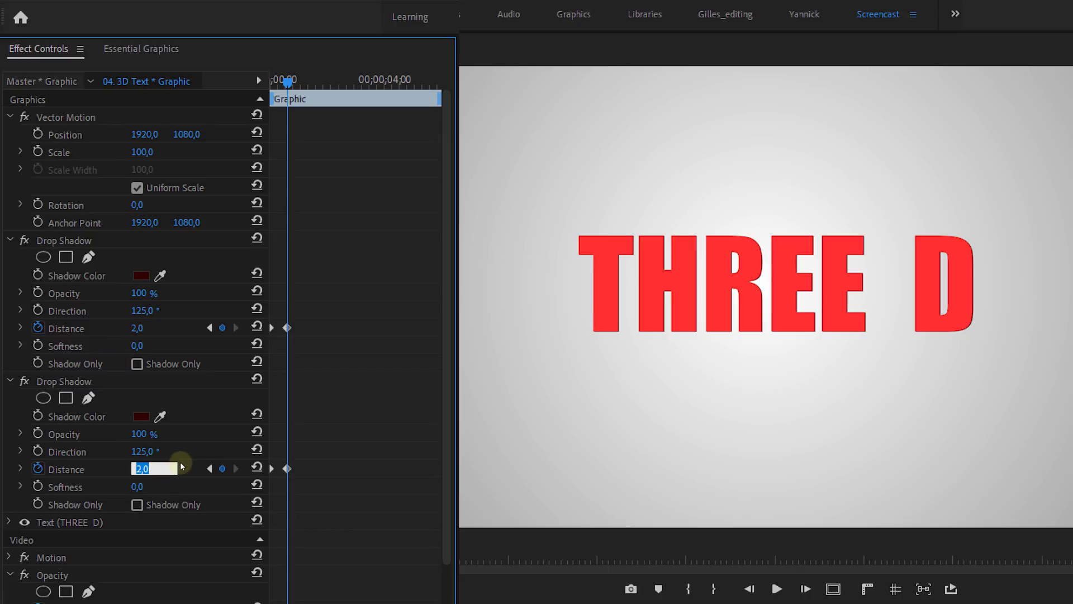
key("Return")
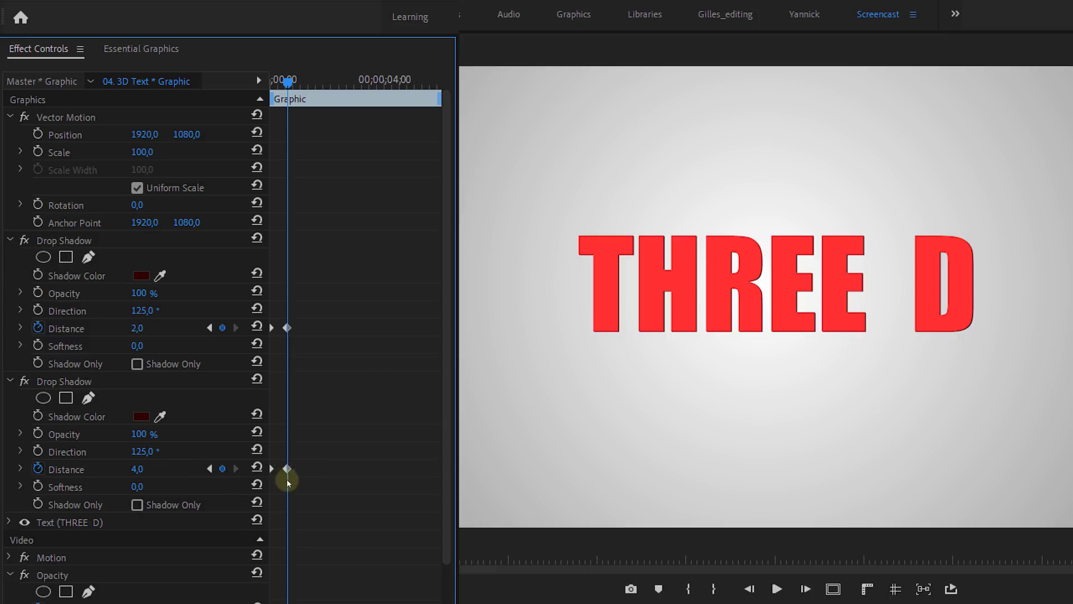
Step: Duplicate the Drop Shadow with Distance 4 and set the new copy's Distance to 8 at its second keyframe
left_click(79, 380)
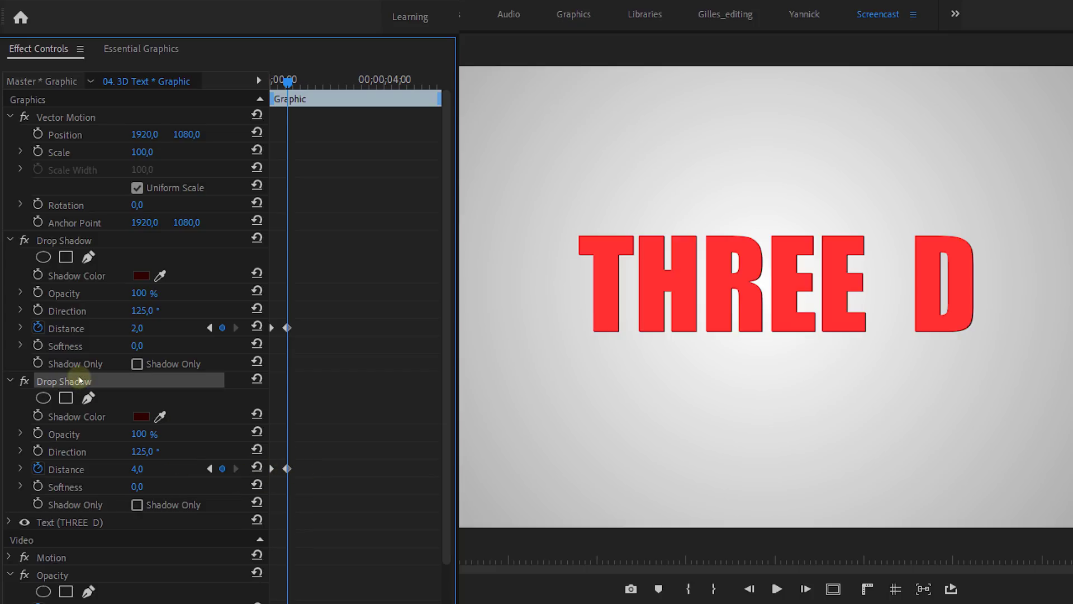
key("ctrl+c")
key("ctrl+v")
scroll(115, 434, "down", 3)
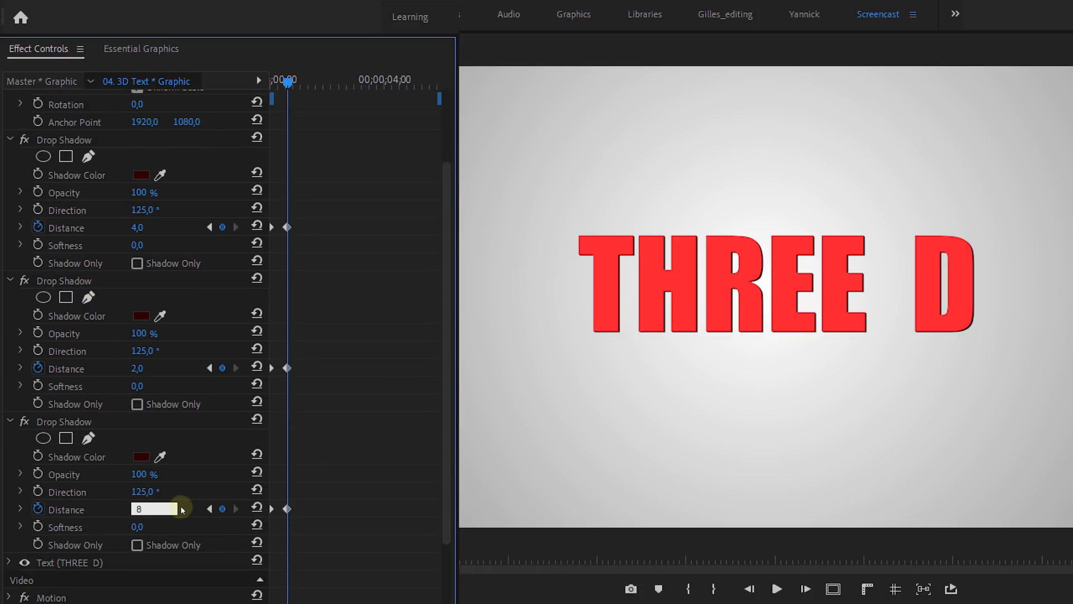
key("Return")
Step: Duplicate the Drop Shadow with Distance 8 and set the new copy's Distance to 16 at its second keyframe
left_click(77, 423)
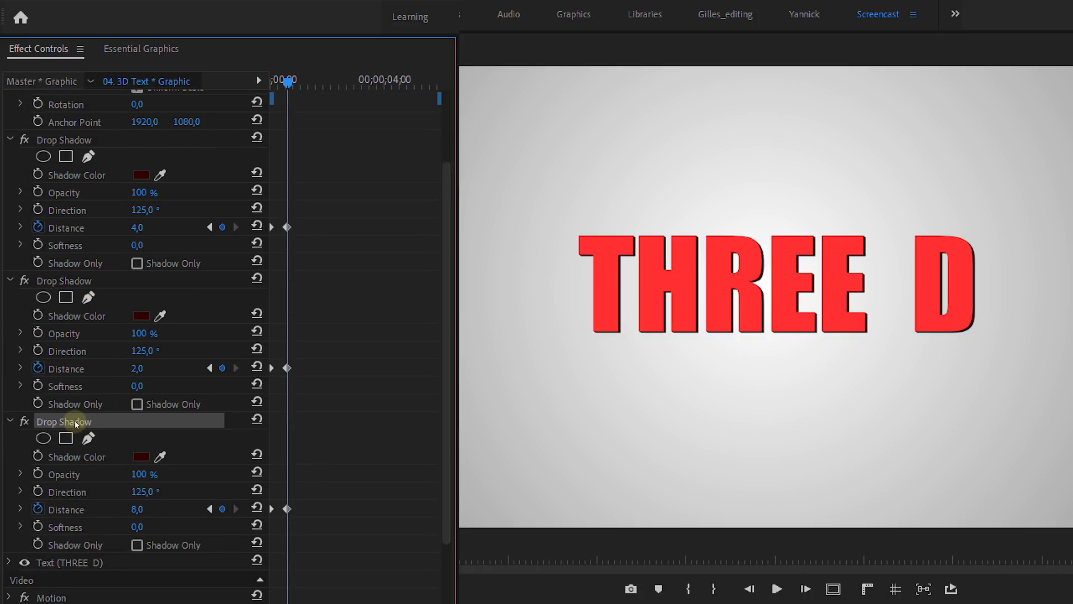
key("ctrl+c")
key("ctrl+v")
scroll(77, 424, "down", 5)
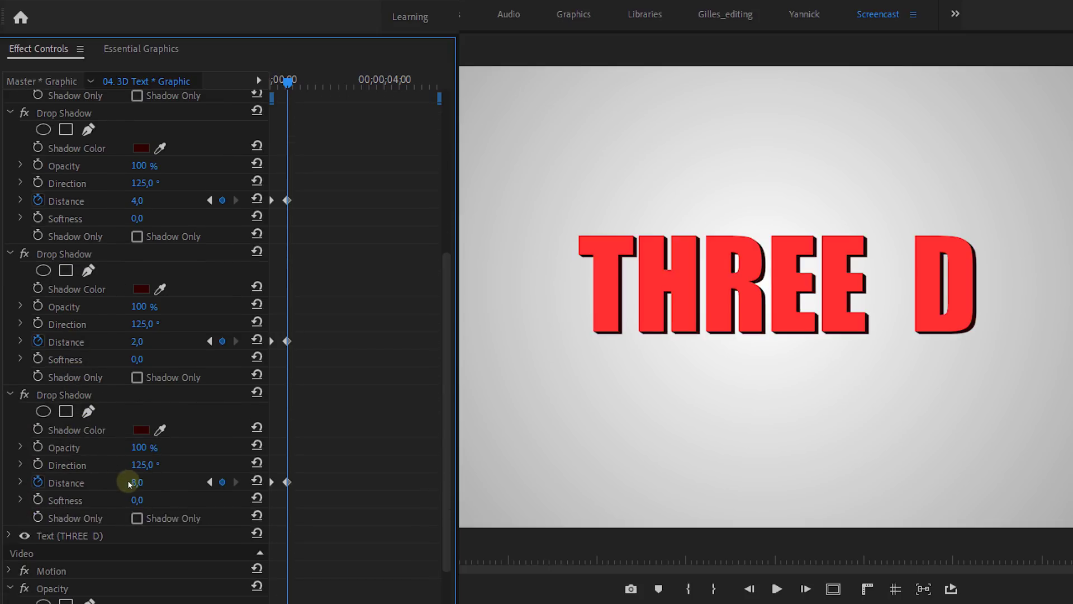
type("16")
key("Return")
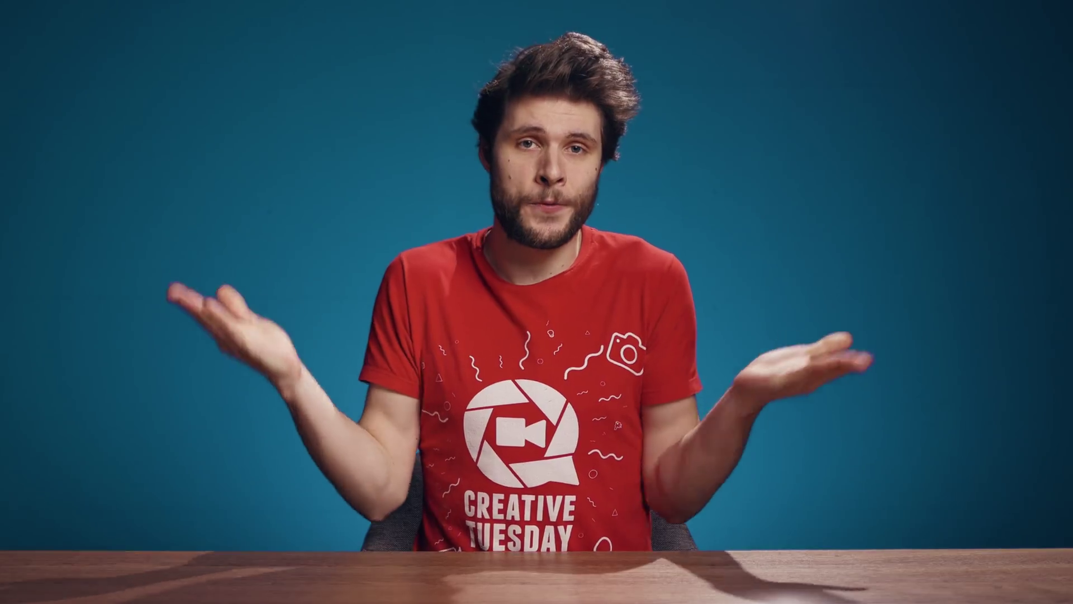